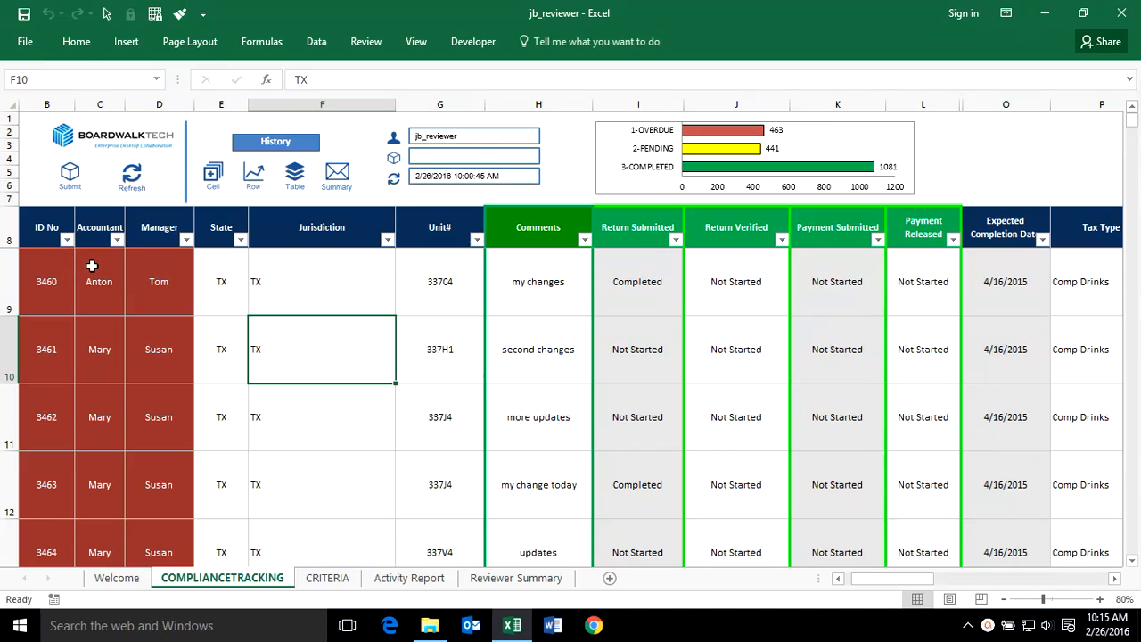
- Examine the Accountant and State filter lists of the compliance tracking table without changing any filter
{"action": "left_click", "coordinate": [115, 241]}
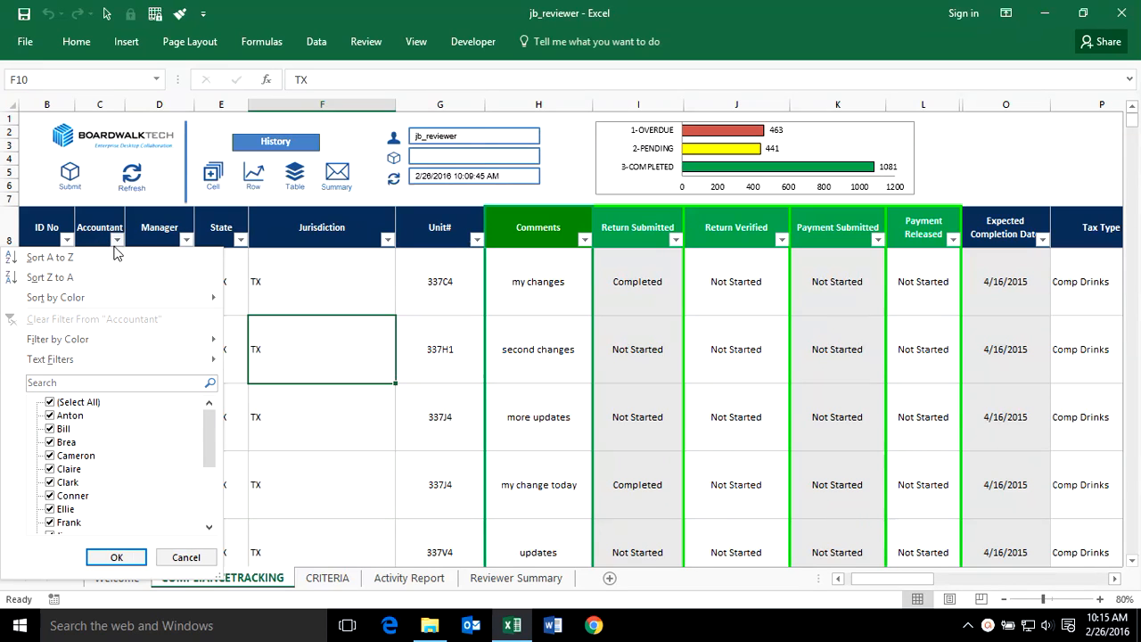
{"action": "left_click", "coordinate": [185, 557]}
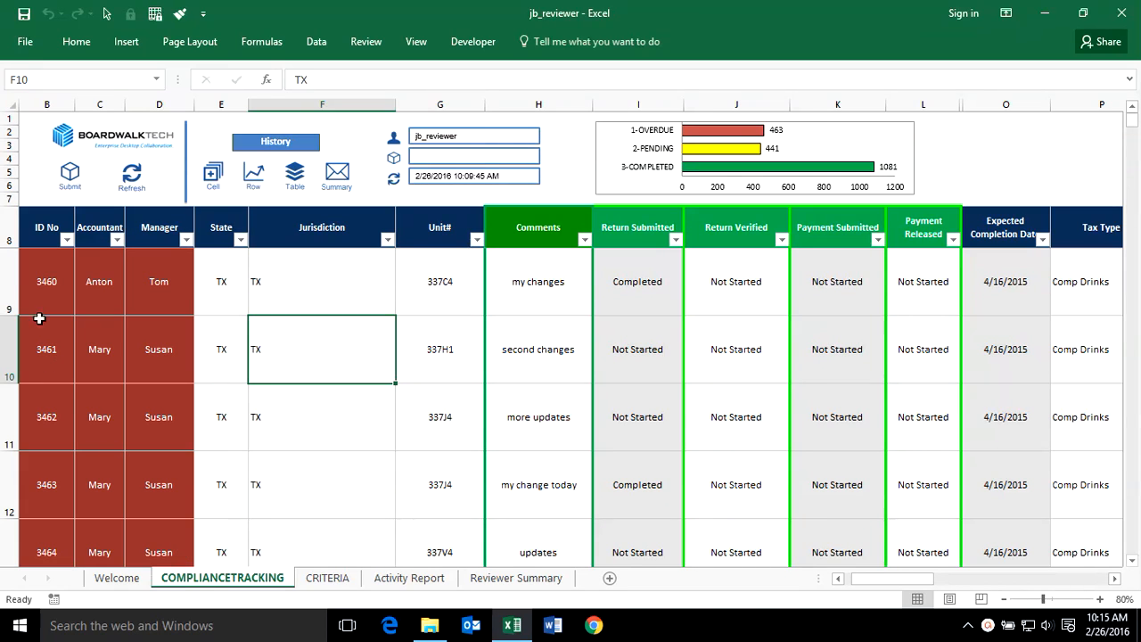
{"action": "left_click", "coordinate": [41, 294]}
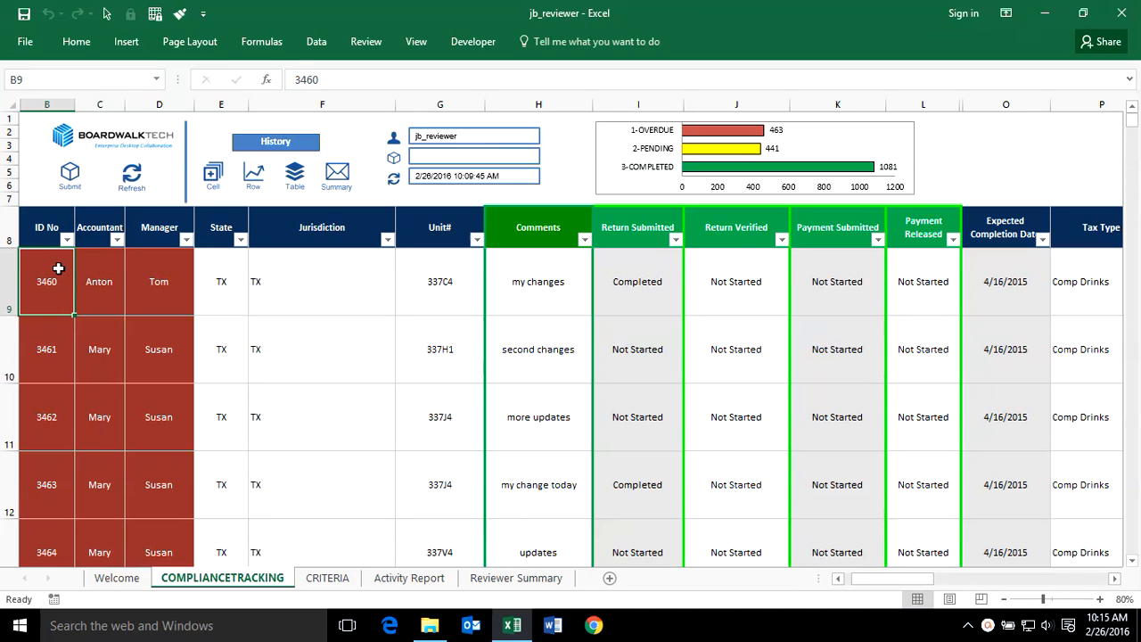
{"action": "left_click", "coordinate": [246, 278]}
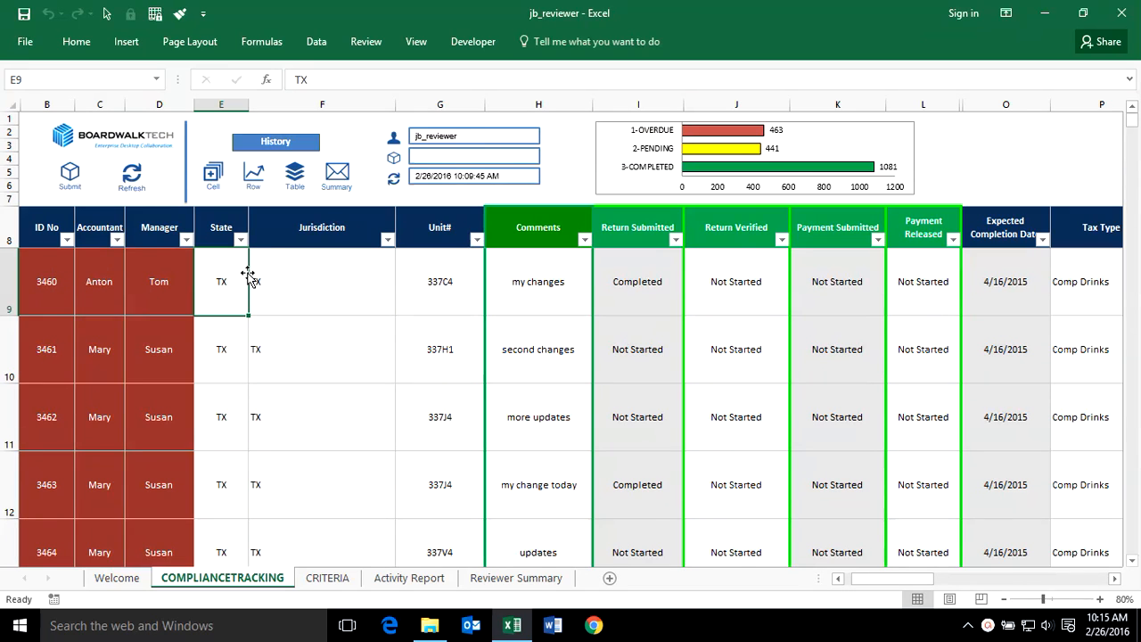
{"action": "left_click", "coordinate": [240, 239]}
{"action": "left_click", "coordinate": [211, 556]}
{"action": "left_click", "coordinate": [358, 296]}
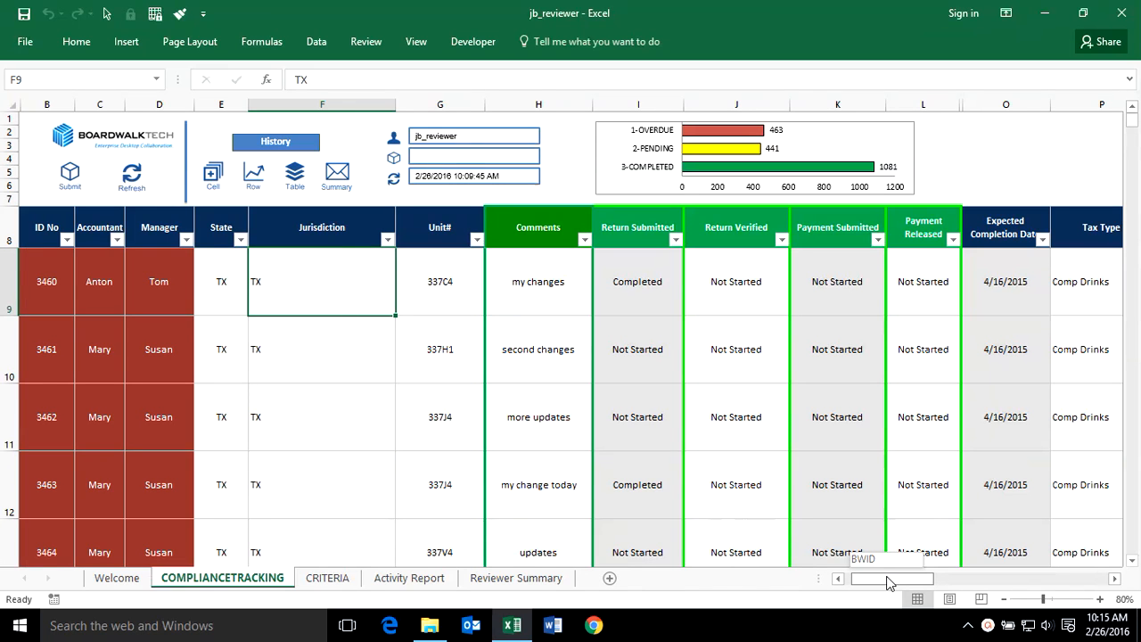
- Scroll across the tracking table's columns and reopen the Accountant filter list to review the available accountants
{"action": "left_click_drag", "start_coordinate": [887, 581], "coordinate": [952, 582]}
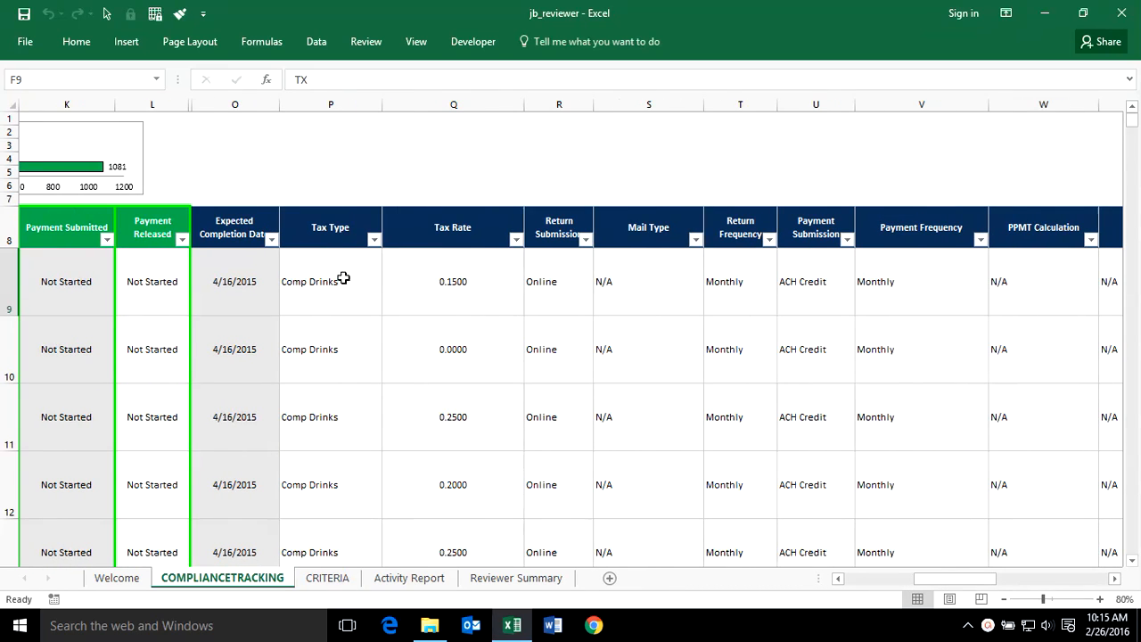
{"action": "left_click_drag", "start_coordinate": [956, 580], "coordinate": [839, 606]}
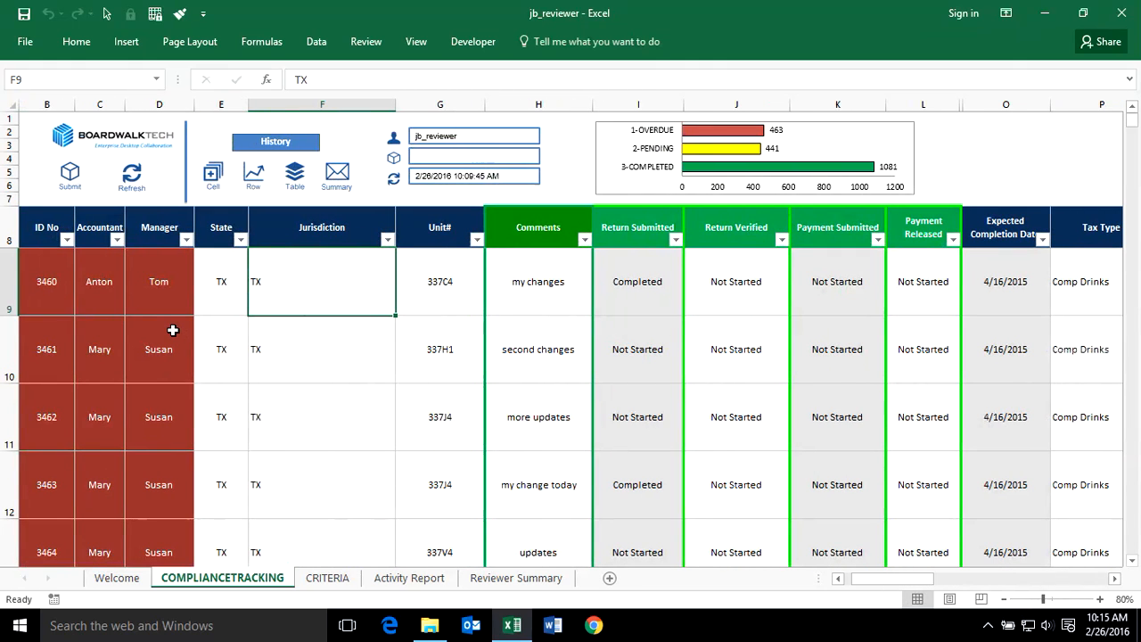
{"action": "left_click", "coordinate": [117, 240]}
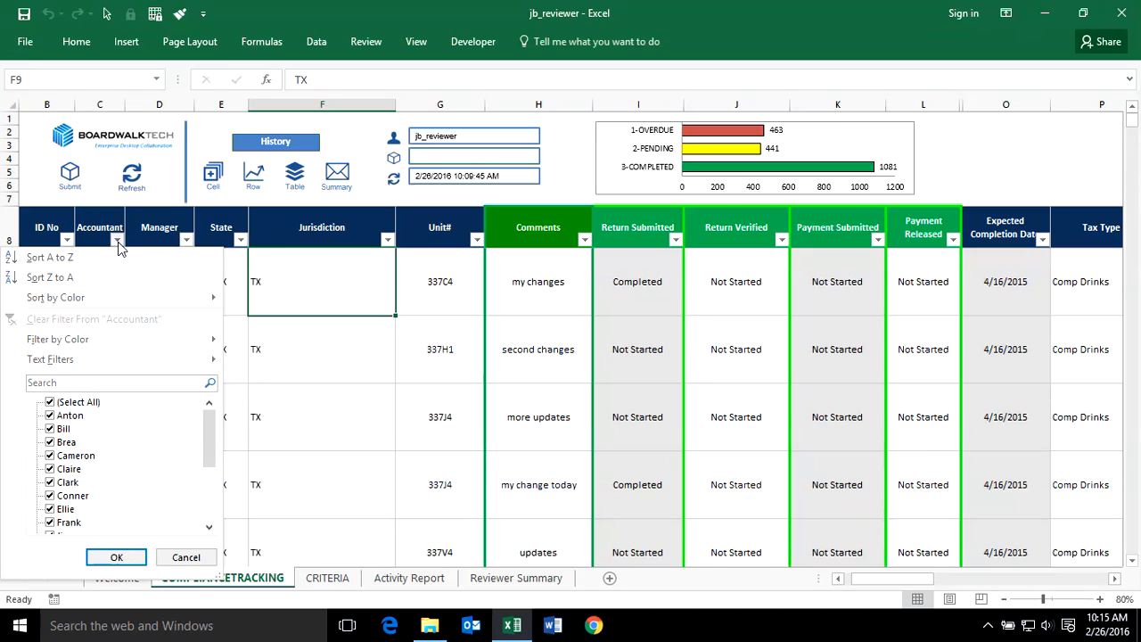
{"action": "left_click", "coordinate": [197, 559]}
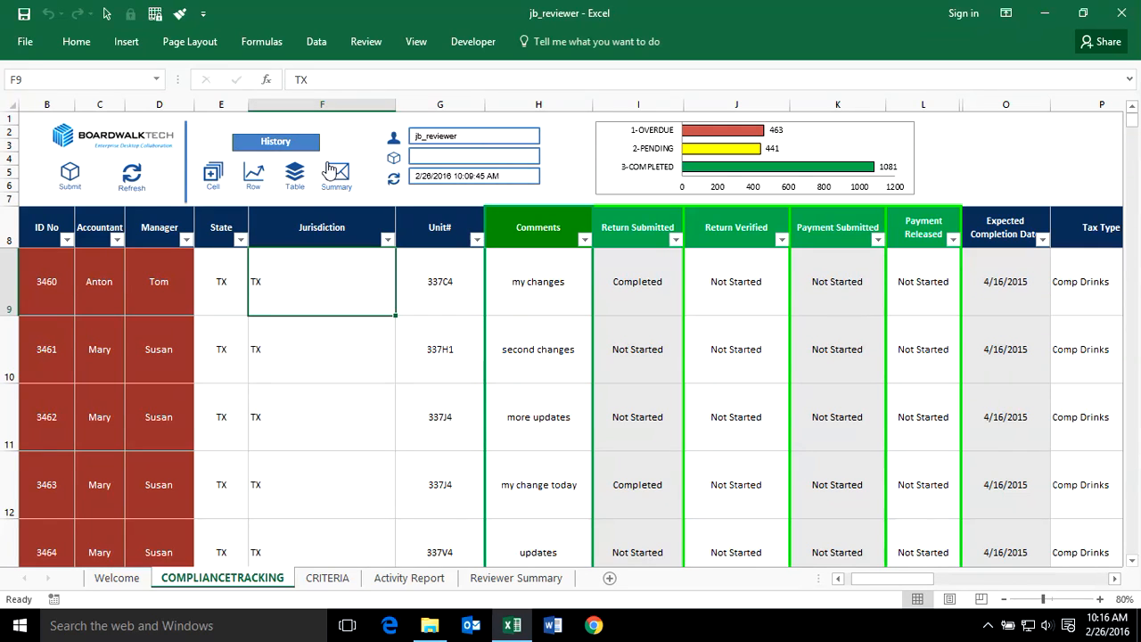
- Review the user, accountant and payment frequency assignments on the CRITERIA sheet before returning to the tracking sheet
{"action": "left_click_drag", "start_coordinate": [25, 230], "coordinate": [157, 282]}
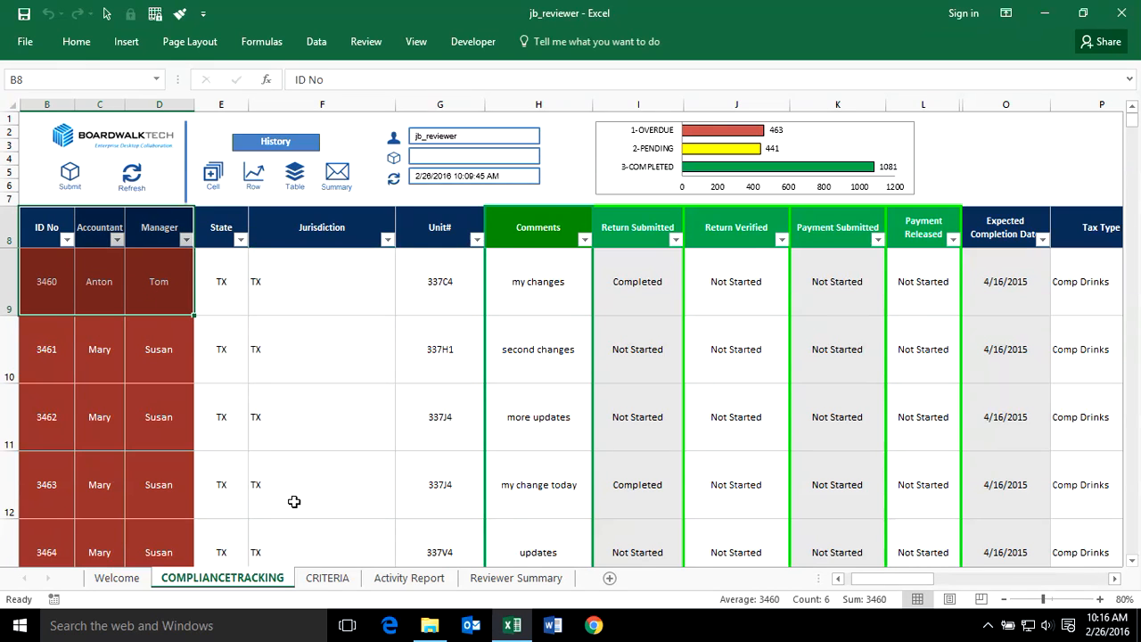
{"action": "left_click", "coordinate": [324, 577]}
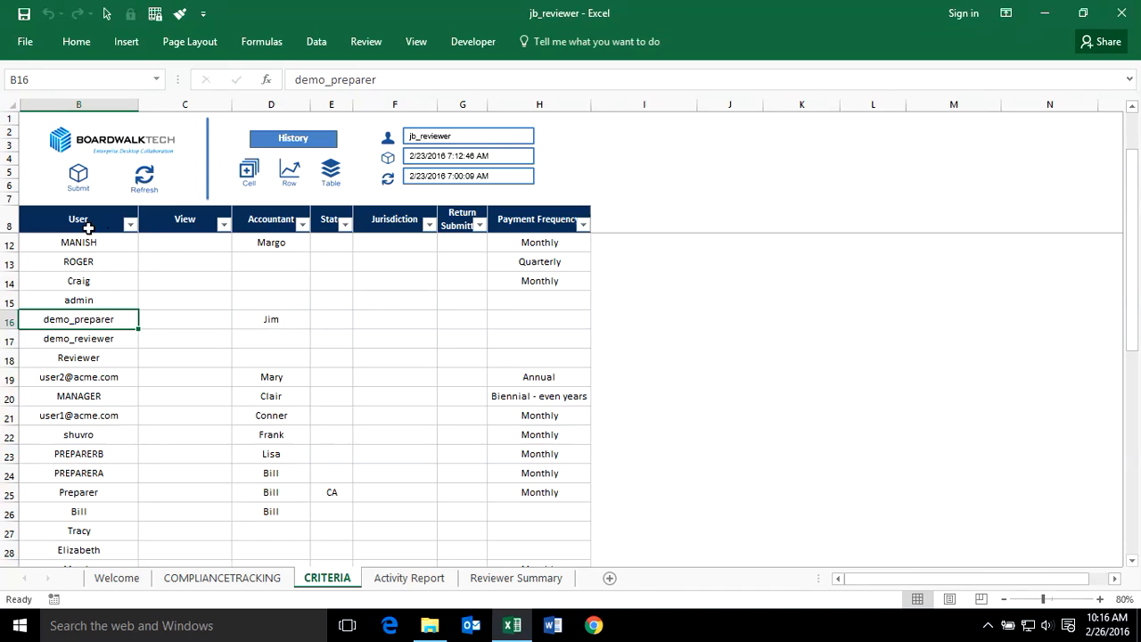
{"action": "left_click_drag", "start_coordinate": [80, 261], "coordinate": [91, 449]}
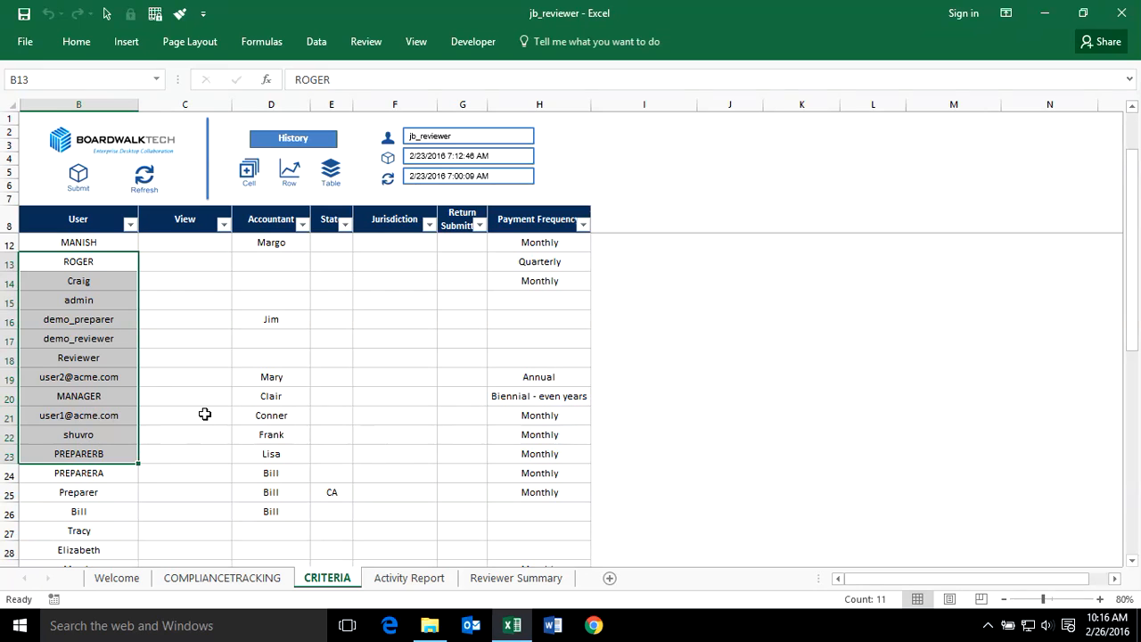
{"action": "scroll", "coordinate": [266, 367], "scroll_direction": "down", "scroll_amount": 2}
{"action": "scroll", "coordinate": [266, 367], "scroll_direction": "down", "scroll_amount": 3}
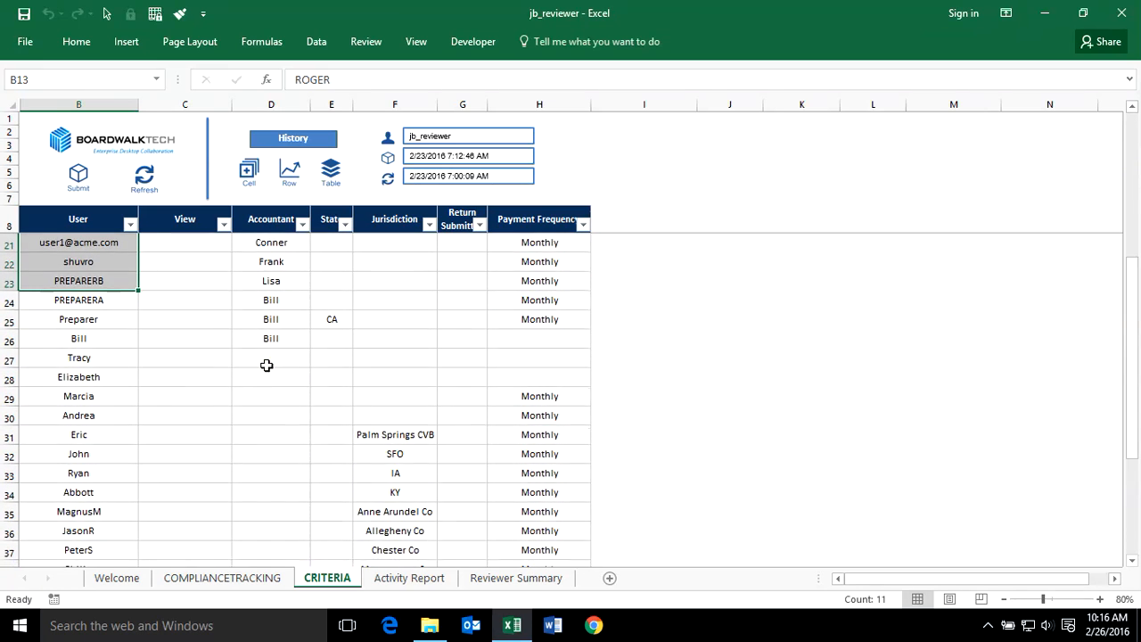
{"action": "scroll", "coordinate": [268, 360], "scroll_direction": "up", "scroll_amount": 6}
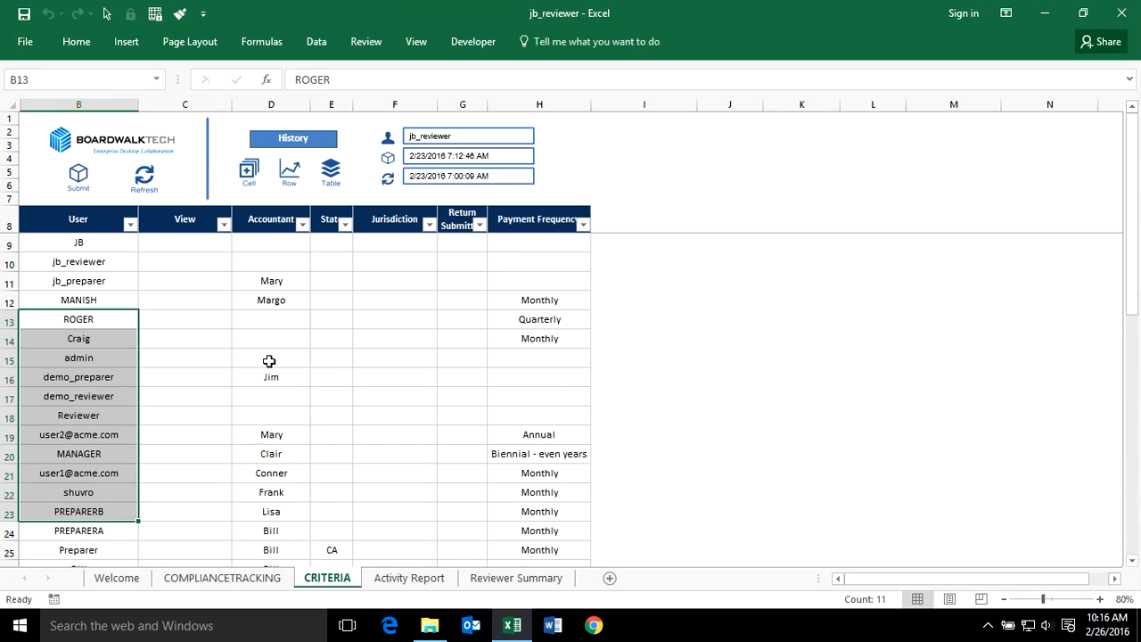
{"action": "left_click", "coordinate": [279, 354]}
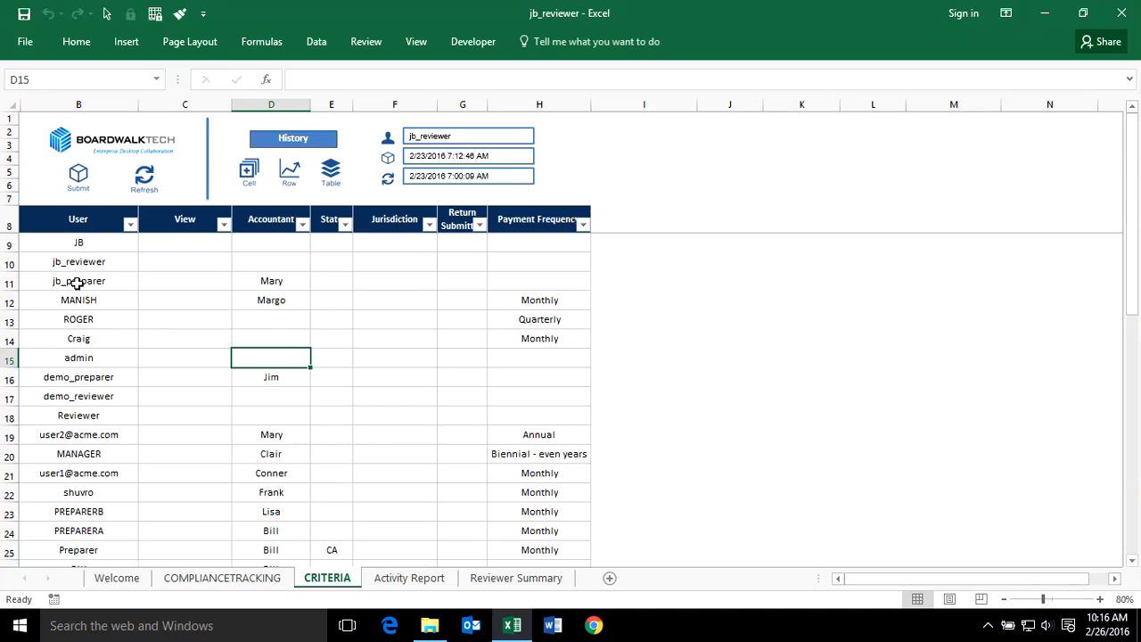
{"action": "left_click", "coordinate": [272, 282]}
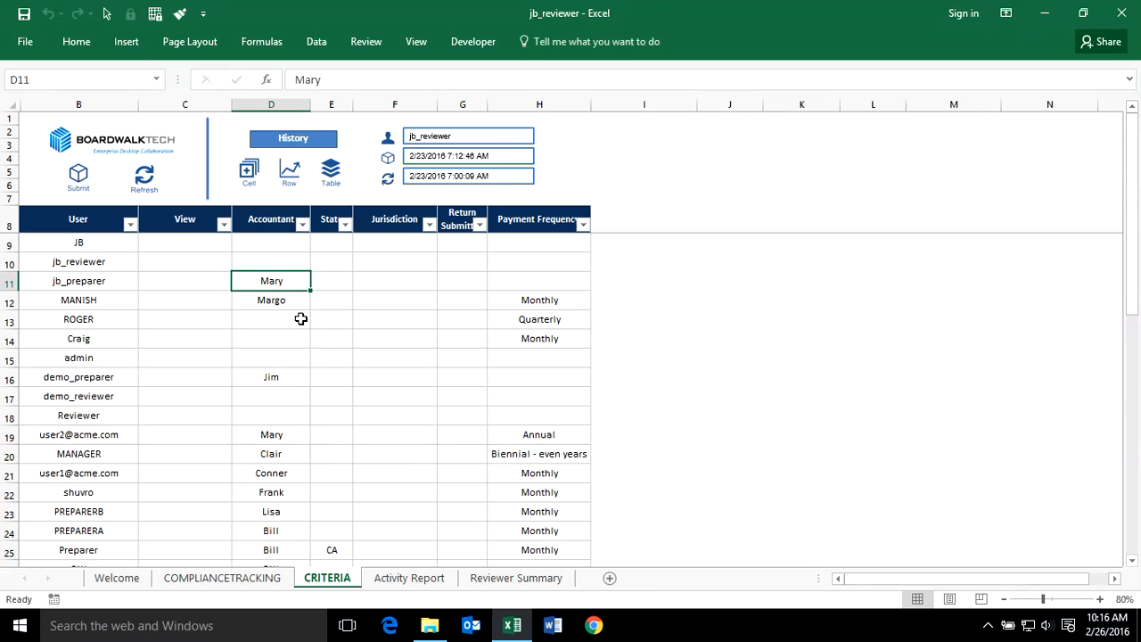
{"action": "left_click", "coordinate": [99, 280]}
{"action": "left_click", "coordinate": [112, 261]}
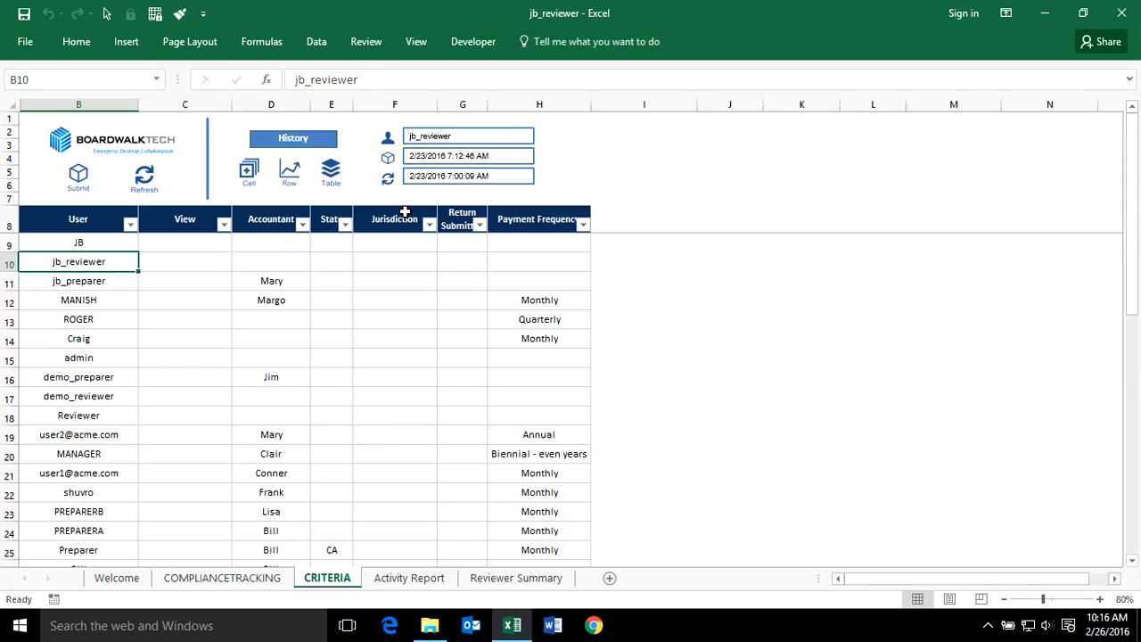
{"action": "left_click", "coordinate": [540, 218]}
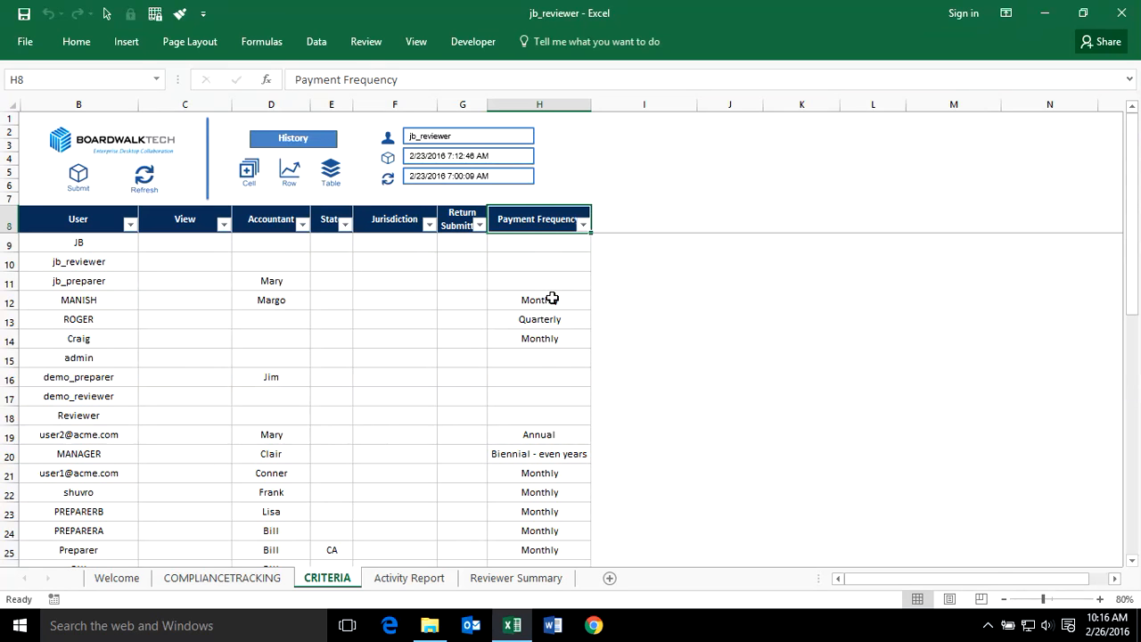
{"action": "left_click", "coordinate": [214, 577]}
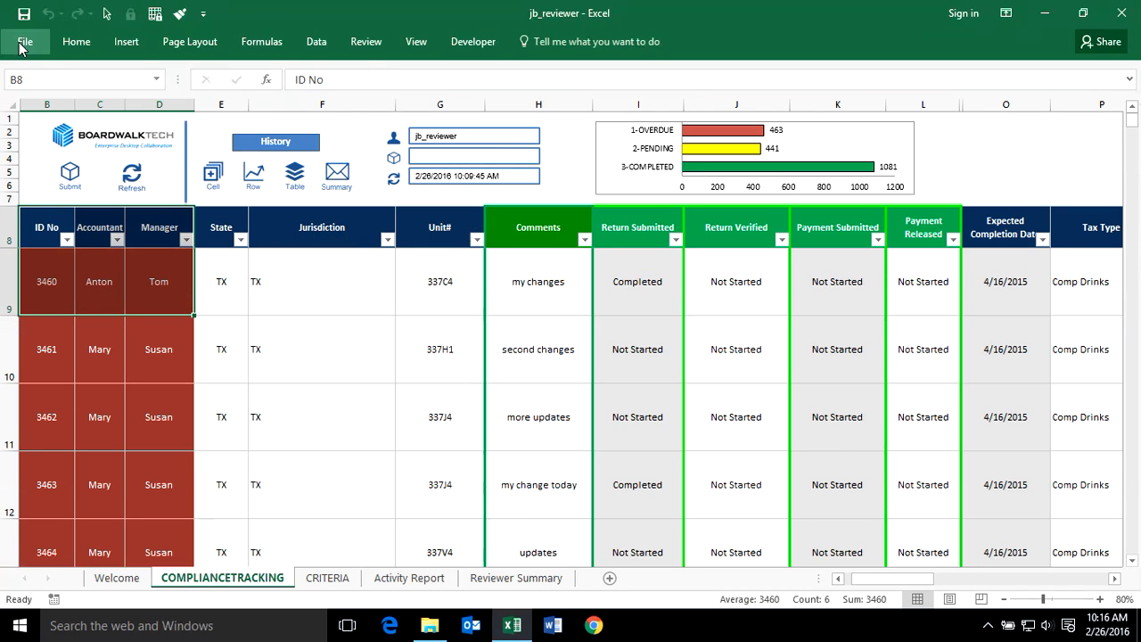
- Save and close the jb_reviewer workbook, and open the jb_preparer workbook from the compliance tracker folder
{"action": "left_click", "coordinate": [23, 13]}
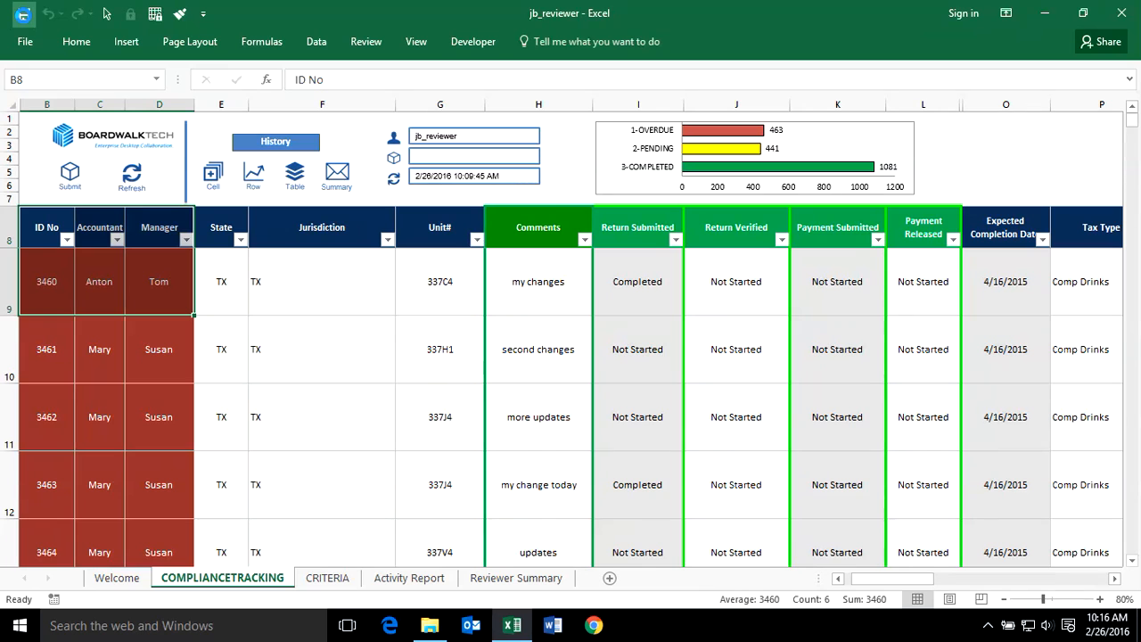
{"action": "left_click", "coordinate": [1125, 14]}
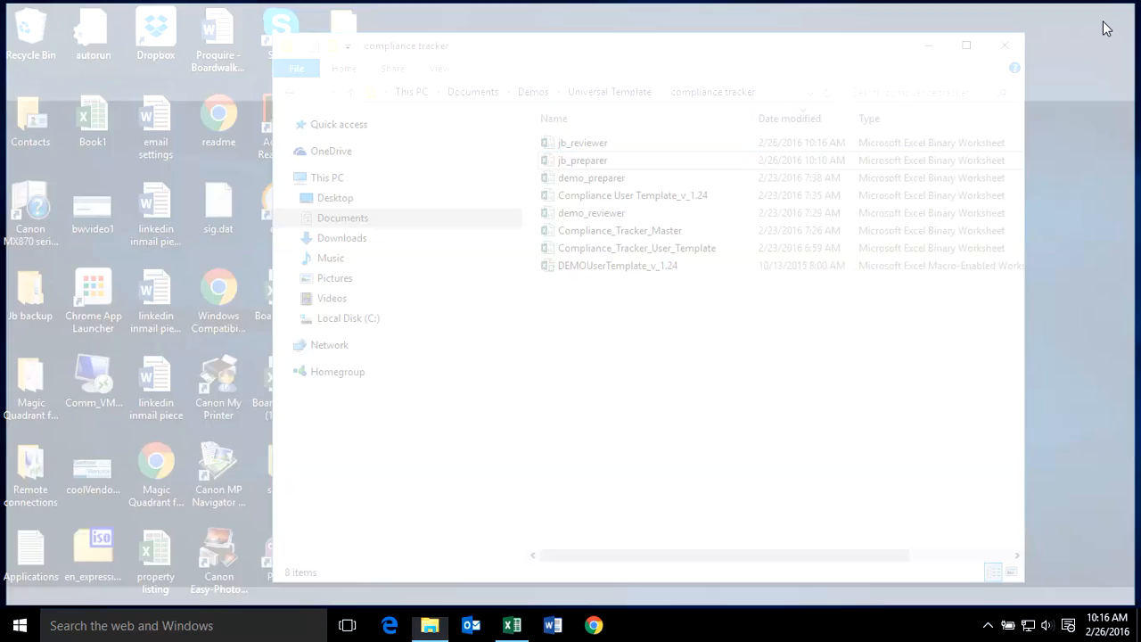
{"action": "double_click", "coordinate": [552, 160]}
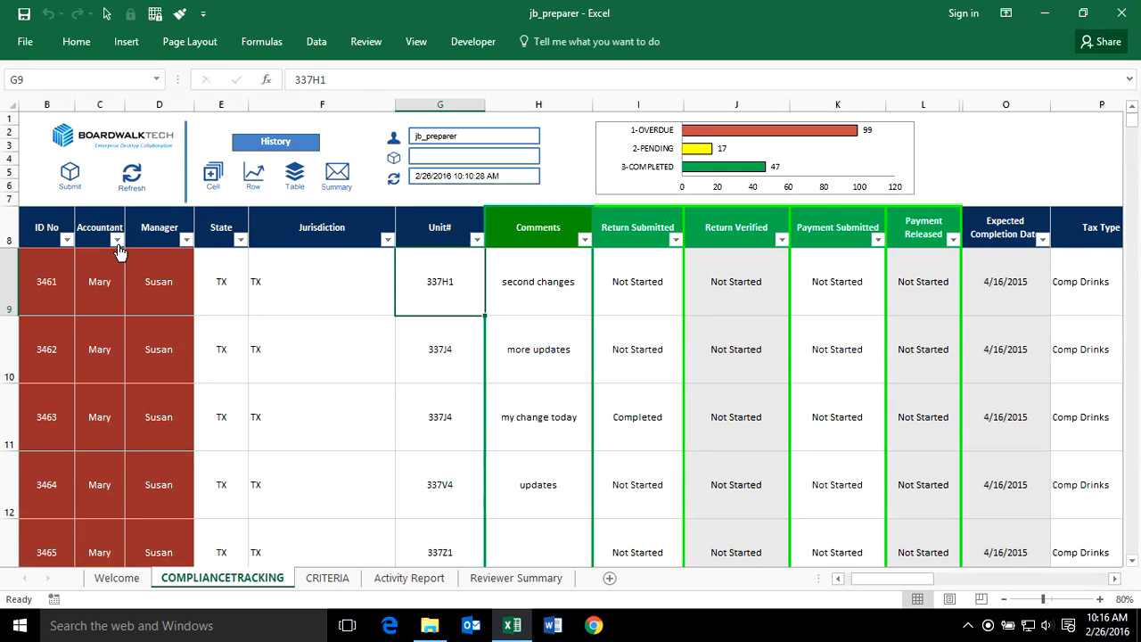
- Inspect the preparer's Accountant filter, the Welcome sheet, and the rows of the tracking table
{"action": "left_click", "coordinate": [117, 240]}
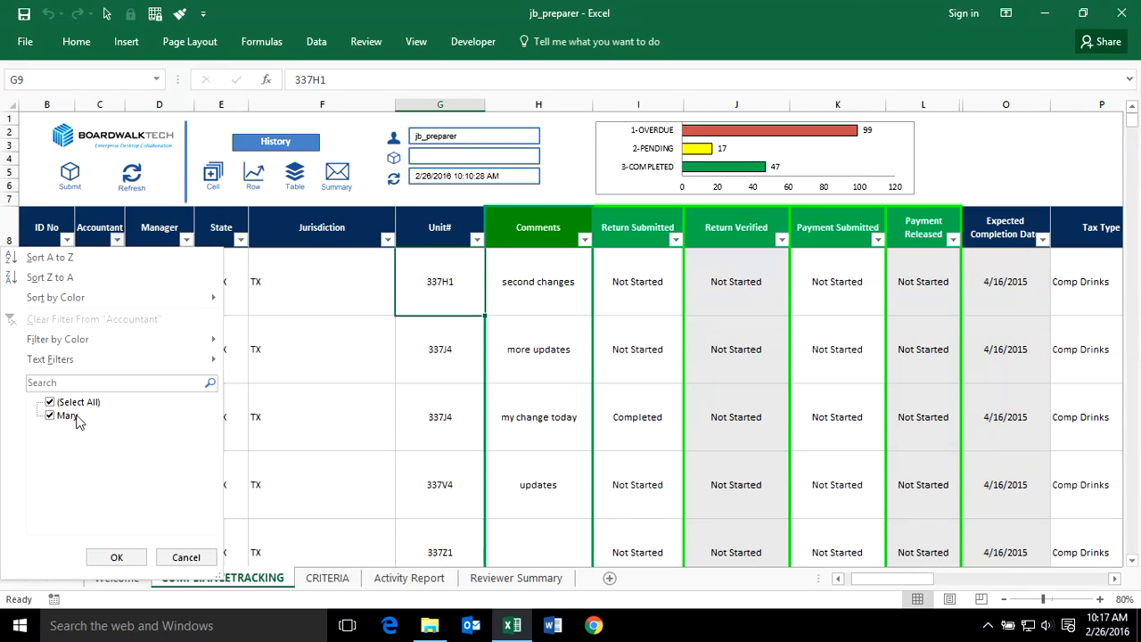
{"action": "left_click", "coordinate": [185, 556]}
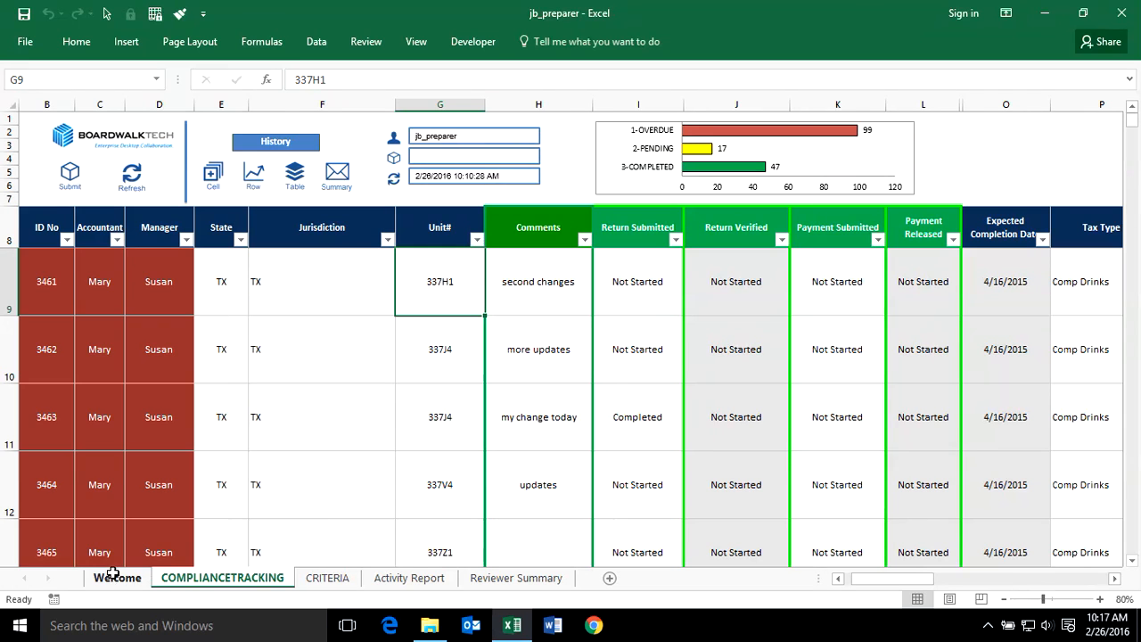
{"action": "left_click", "coordinate": [135, 574]}
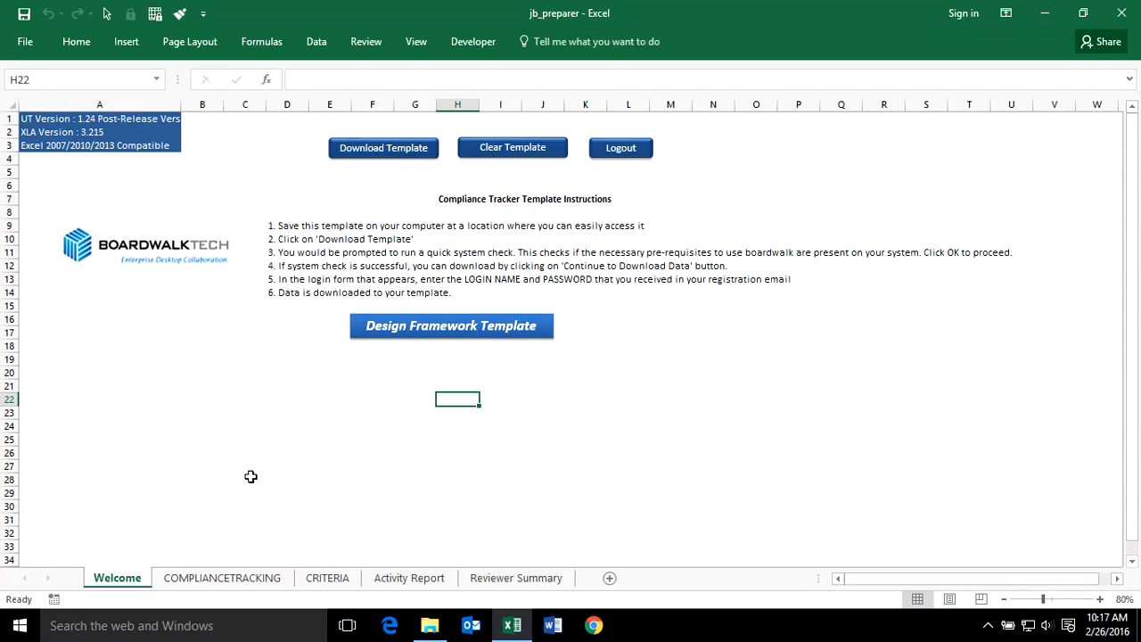
{"action": "left_click", "coordinate": [222, 579]}
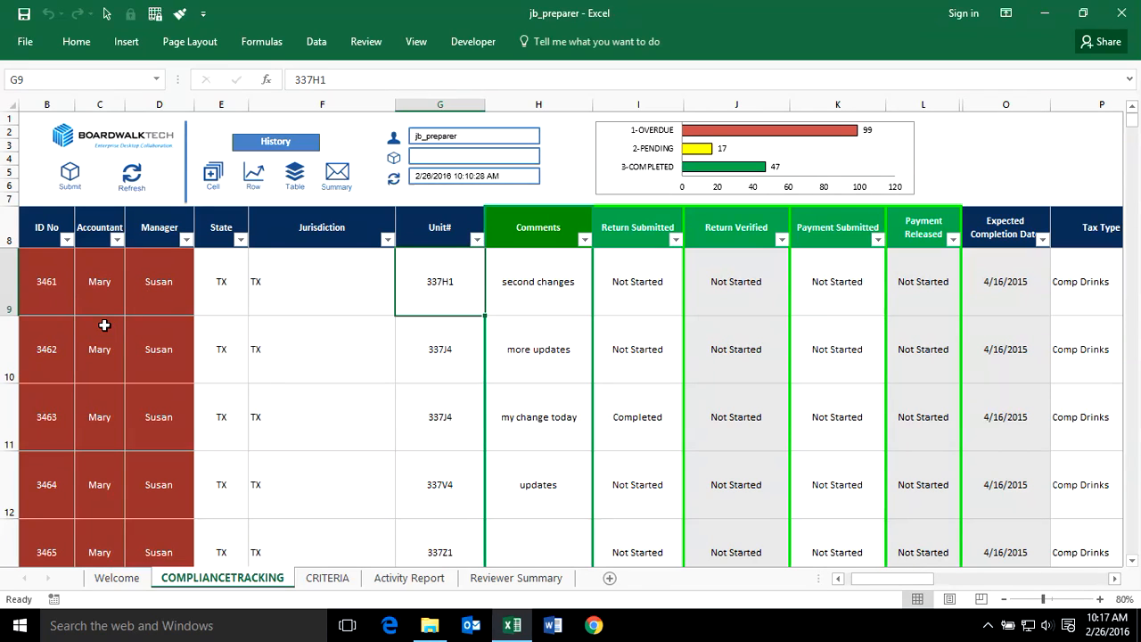
{"action": "scroll", "coordinate": [40, 343], "scroll_direction": "down", "scroll_amount": 2}
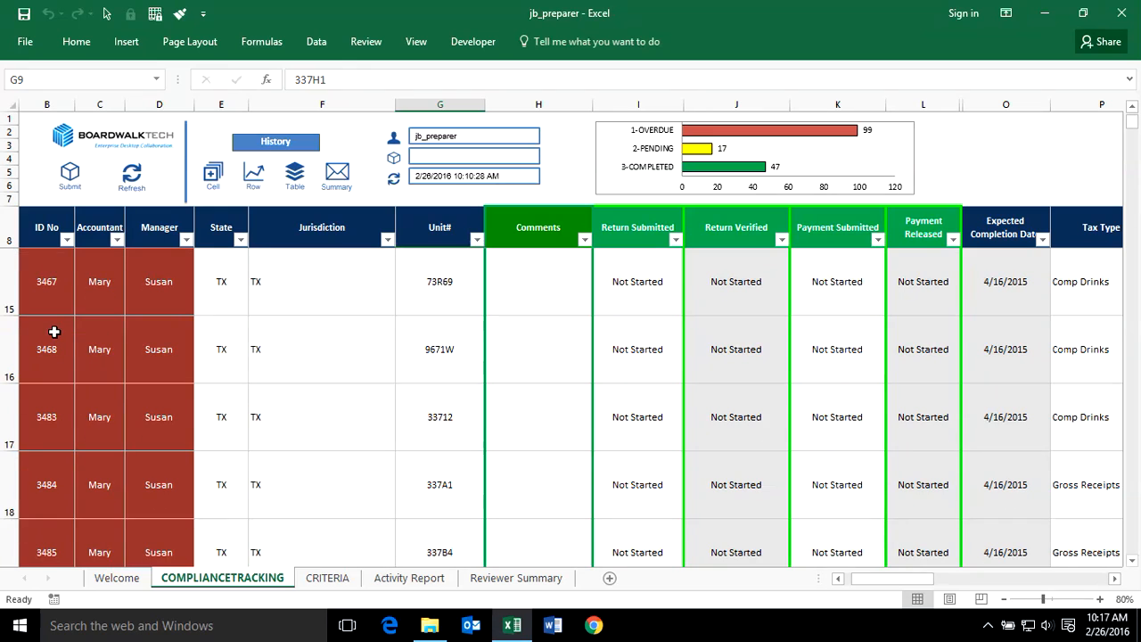
{"action": "scroll", "coordinate": [75, 324], "scroll_direction": "down", "scroll_amount": 5}
{"action": "scroll", "coordinate": [105, 350], "scroll_direction": "up", "scroll_amount": 7}
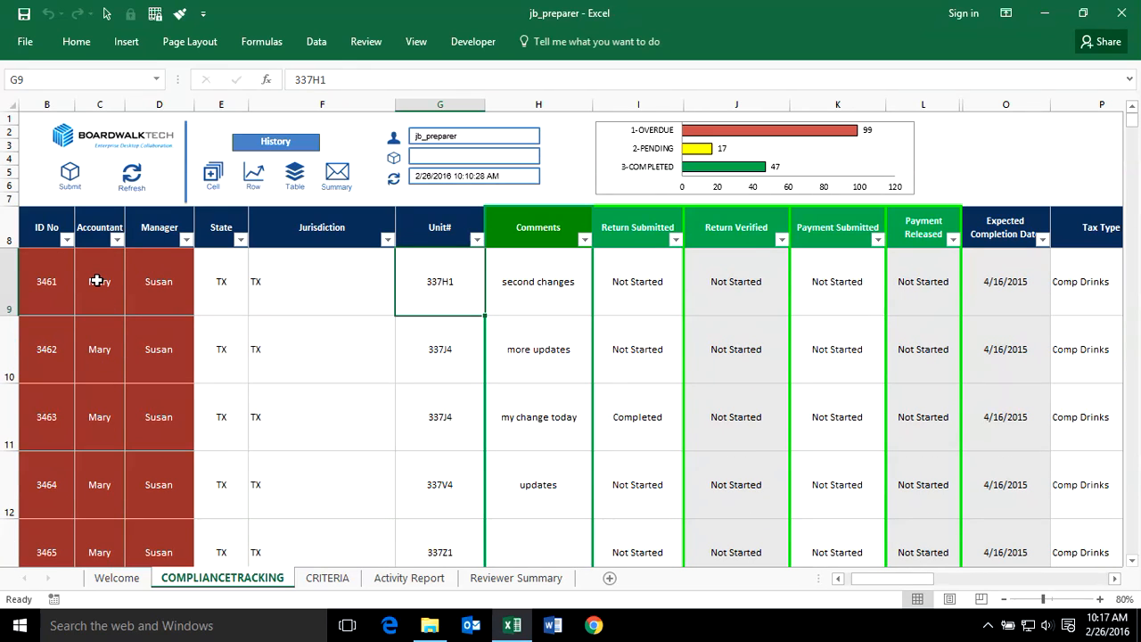
- Change the comment for ID 3462 to "more change"
{"action": "left_click", "coordinate": [541, 347]}
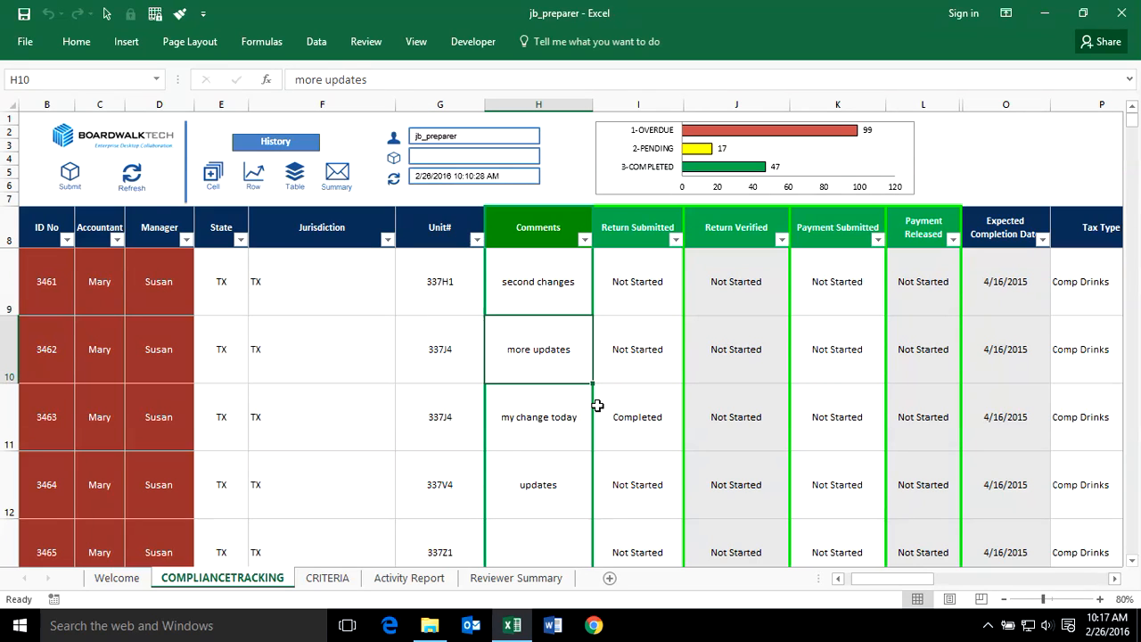
{"action": "type", "text": "moer"}
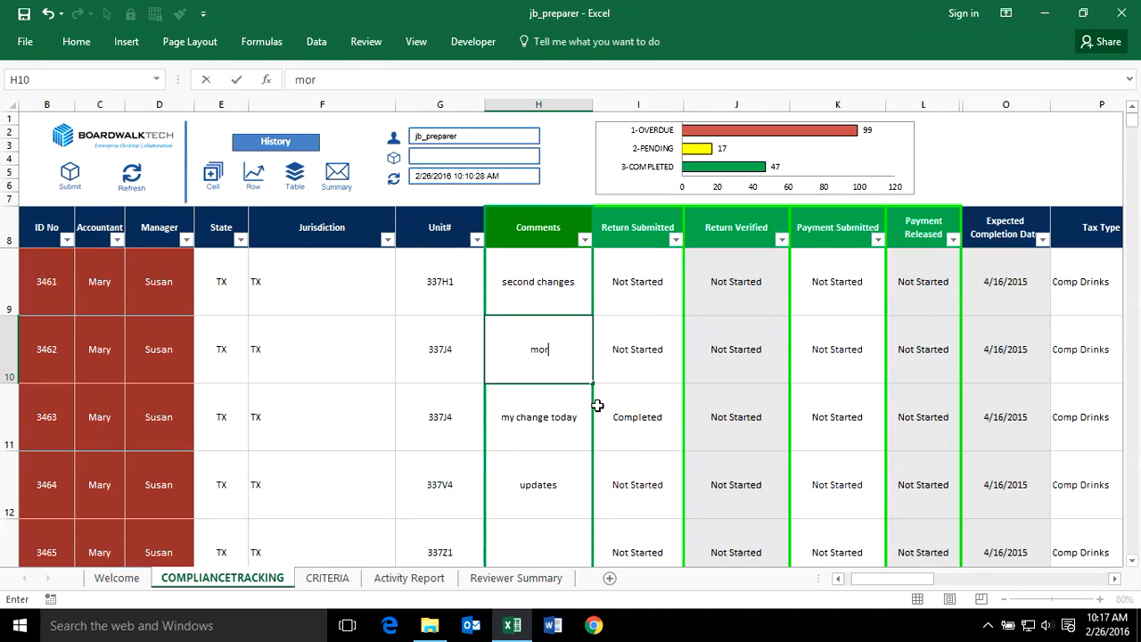
{"action": "type", "text": "e change"}
{"action": "key", "text": "Return"}
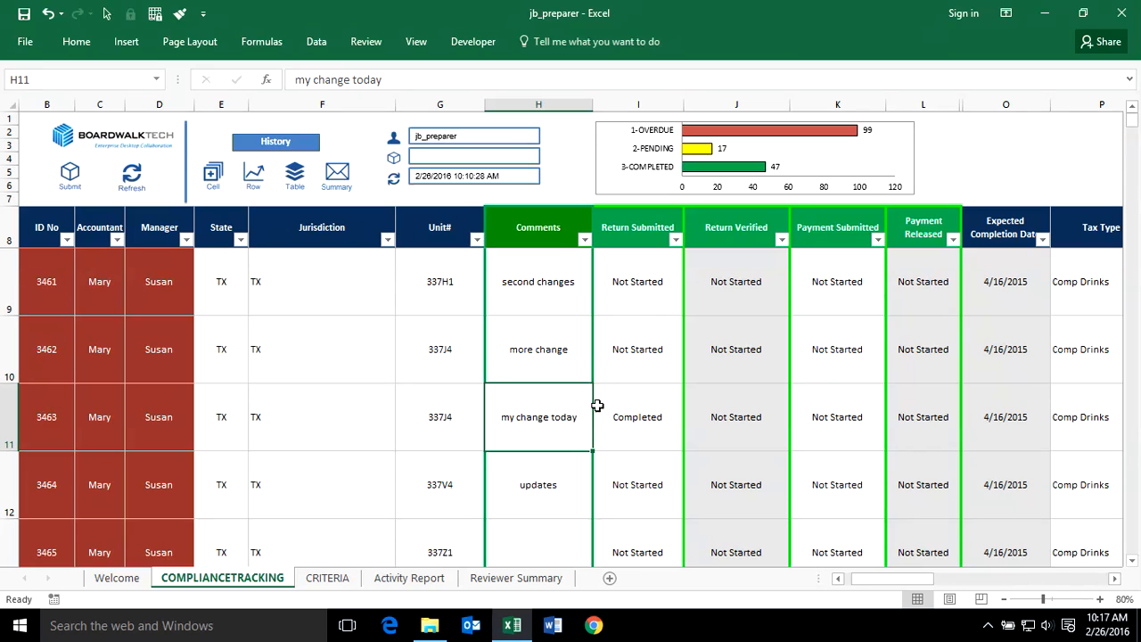
- Copy the "more change" comment into the Comments cell of ID 3464
{"action": "left_click", "coordinate": [556, 366]}
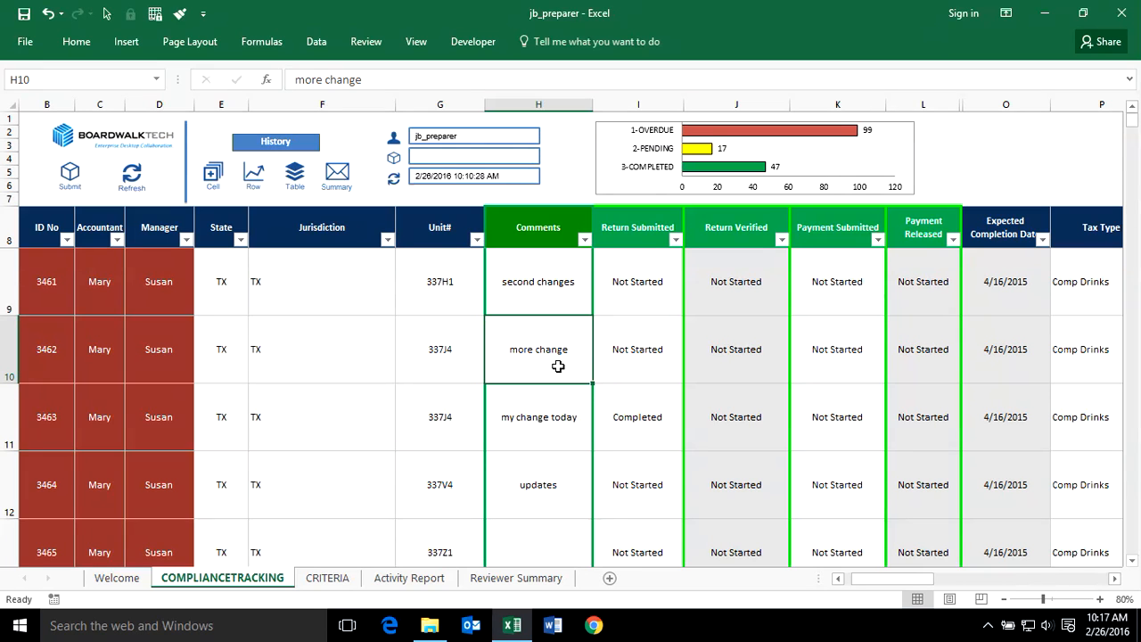
{"action": "key", "text": "ctrl+c"}
{"action": "left_click", "coordinate": [556, 479]}
{"action": "key", "text": "ctrl+v"}
- Set the Tax Rate for ID 3462 to .27
{"action": "left_click_drag", "start_coordinate": [872, 578], "coordinate": [914, 578]}
{"action": "left_click", "coordinate": [859, 339]}
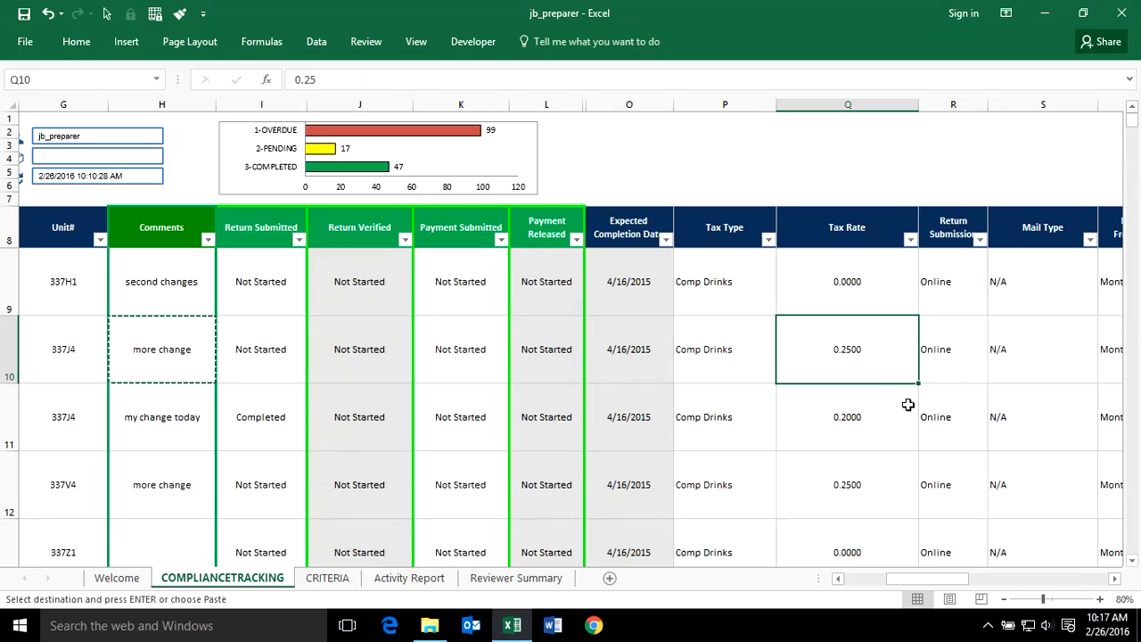
{"action": "type", "text": ".27"}
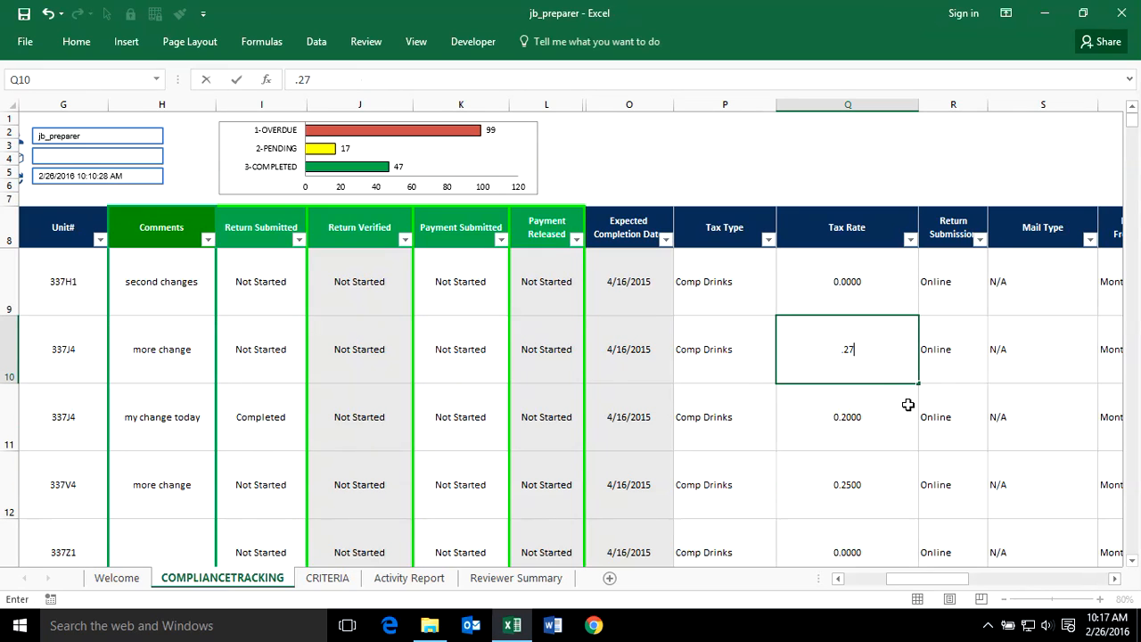
{"action": "key", "text": "Return"}
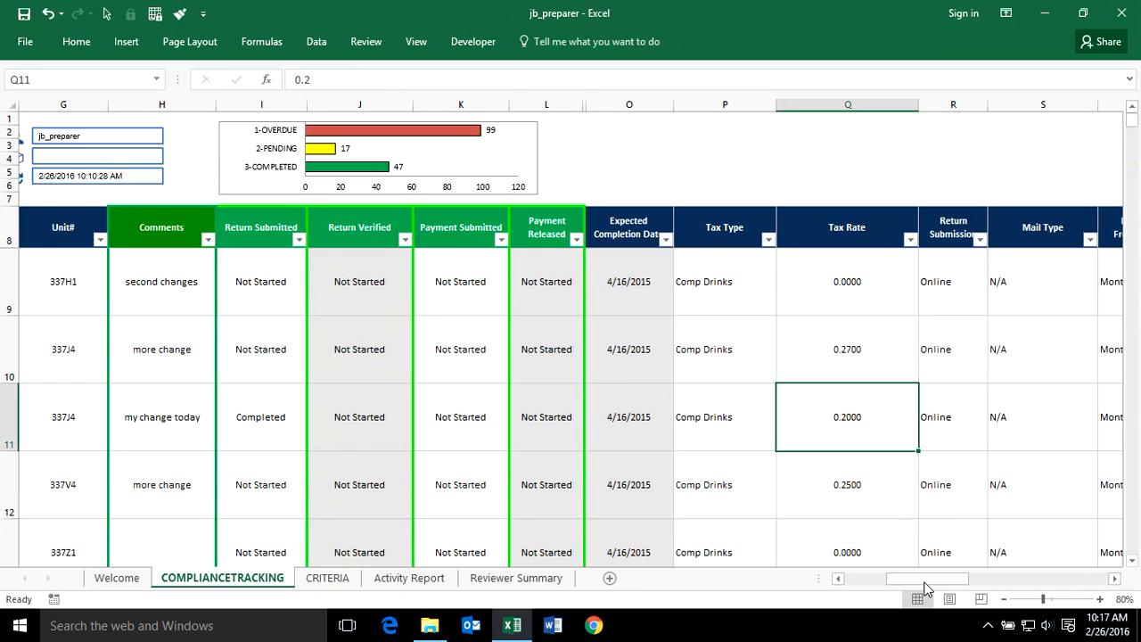
- Set Return Submitted for ID 3462 to Completed
{"action": "left_click_drag", "start_coordinate": [926, 589], "coordinate": [901, 585]}
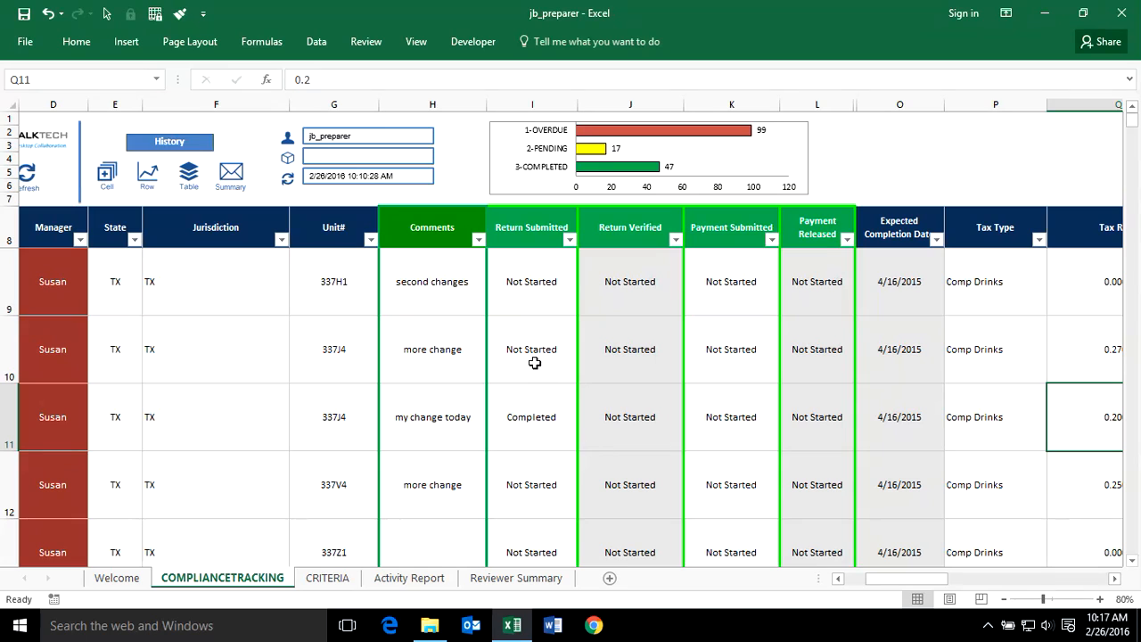
{"action": "left_click", "coordinate": [534, 363]}
{"action": "left_click", "coordinate": [584, 375]}
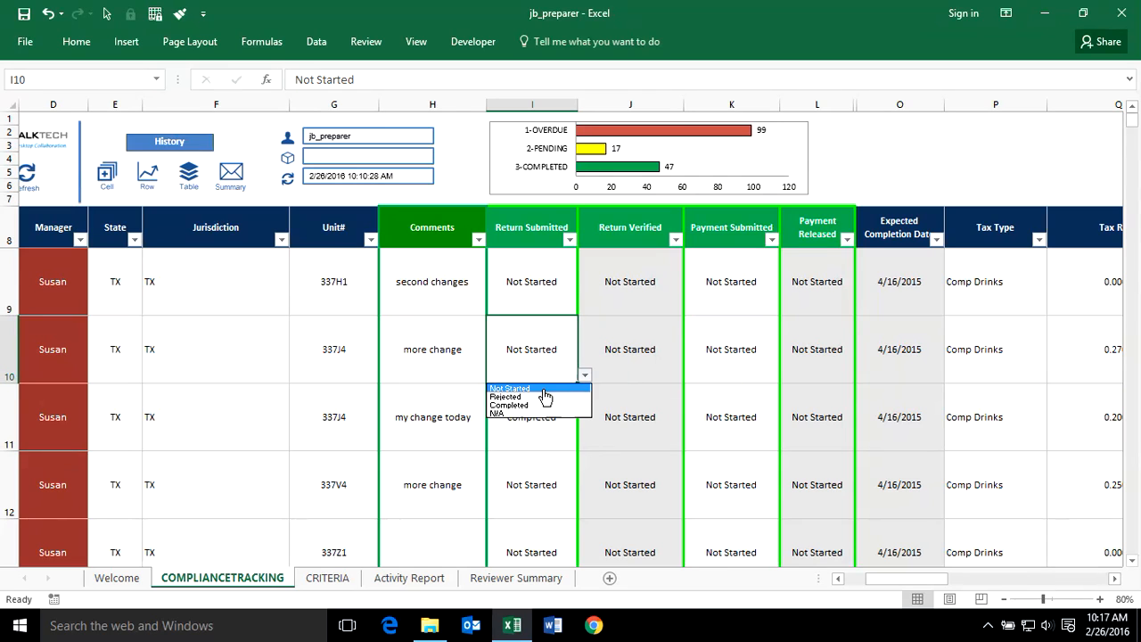
{"action": "left_click", "coordinate": [515, 405]}
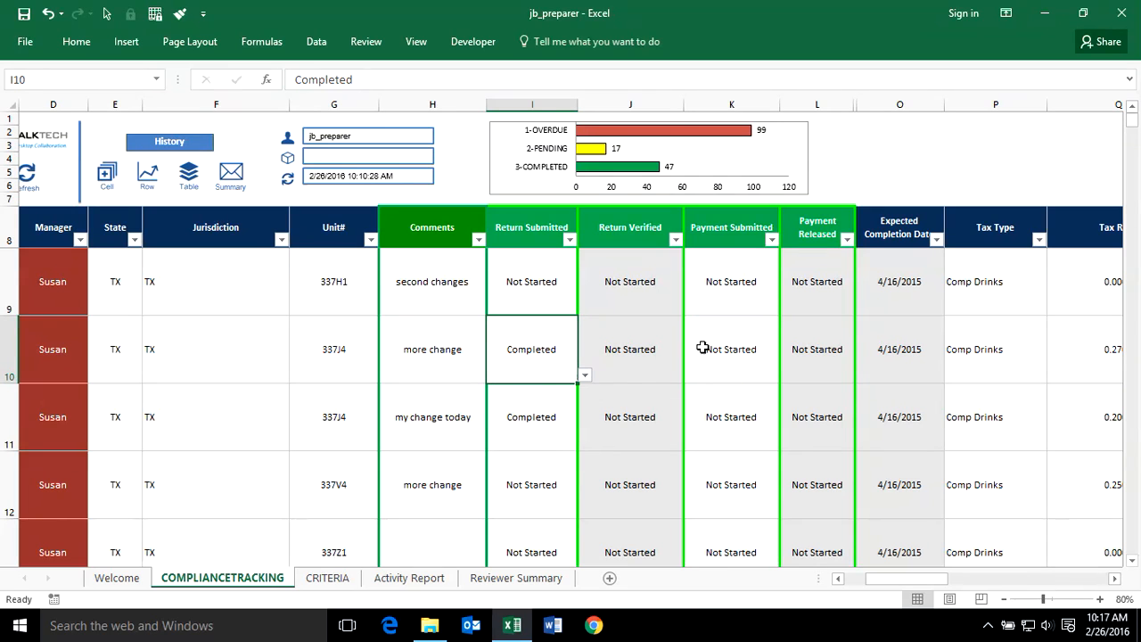
- Try to set Return Verified for ID 3462 to Rejected
{"action": "left_click", "coordinate": [645, 358]}
{"action": "left_click", "coordinate": [691, 375]}
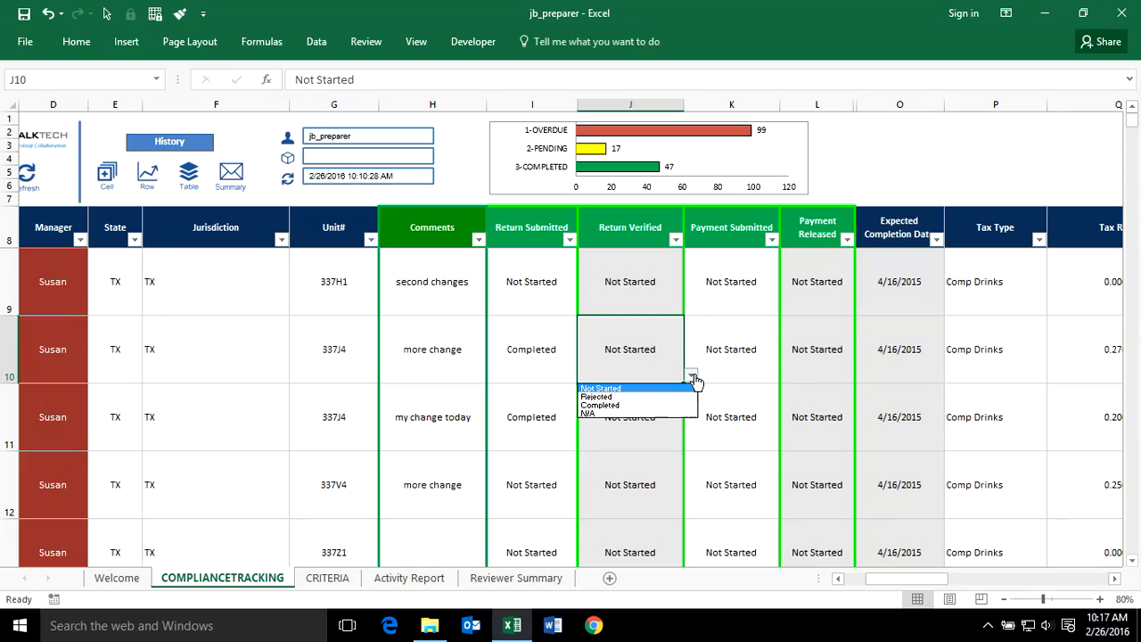
{"action": "left_click", "coordinate": [628, 401]}
{"action": "left_click", "coordinate": [585, 360]}
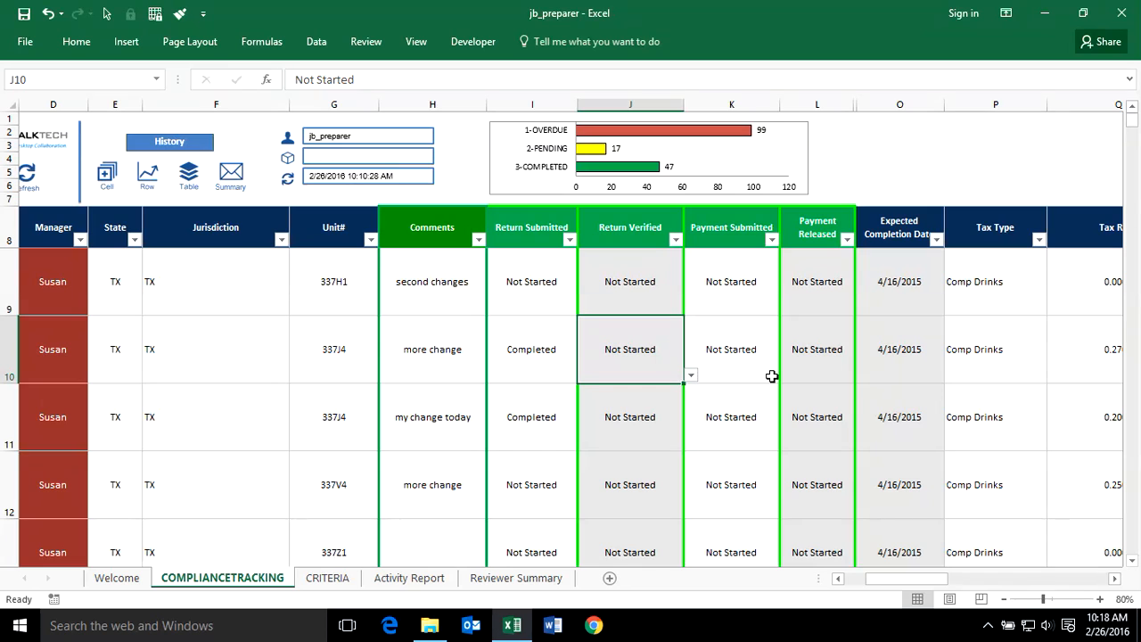
- Open the Activity Report sheet and return to the tracking table
{"action": "left_click", "coordinate": [394, 415]}
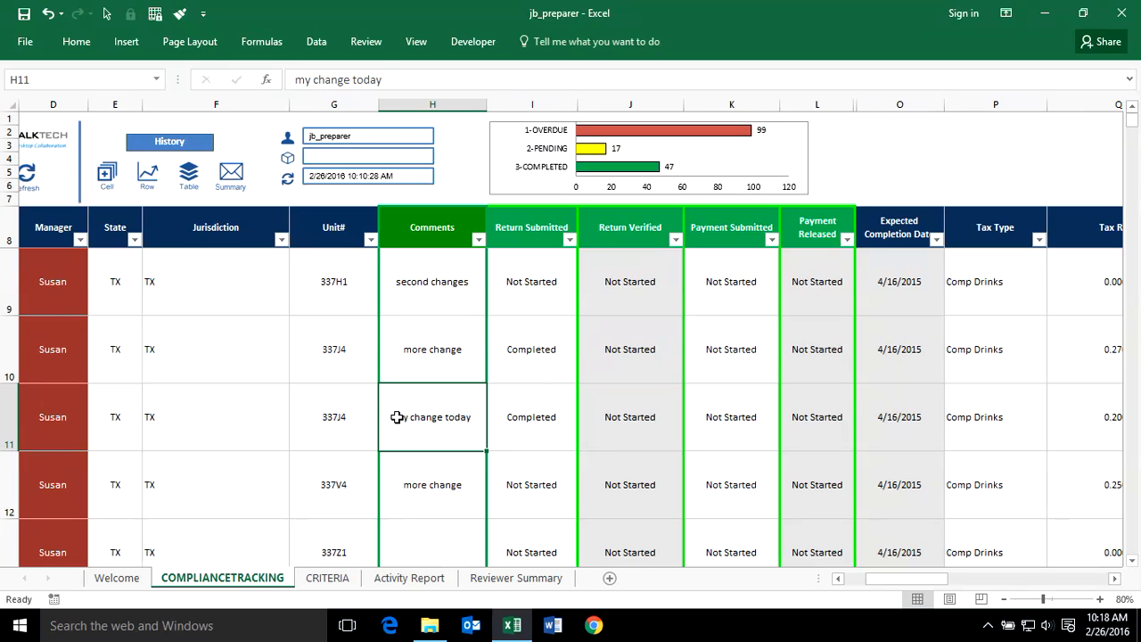
{"action": "left_click", "coordinate": [415, 578]}
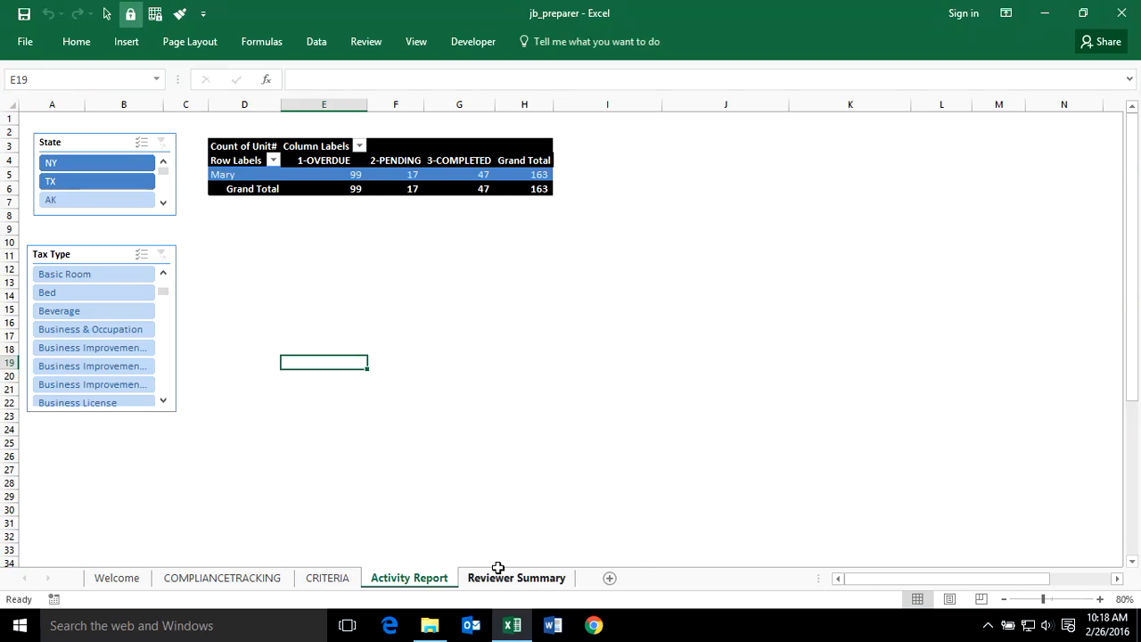
{"action": "left_click", "coordinate": [198, 577]}
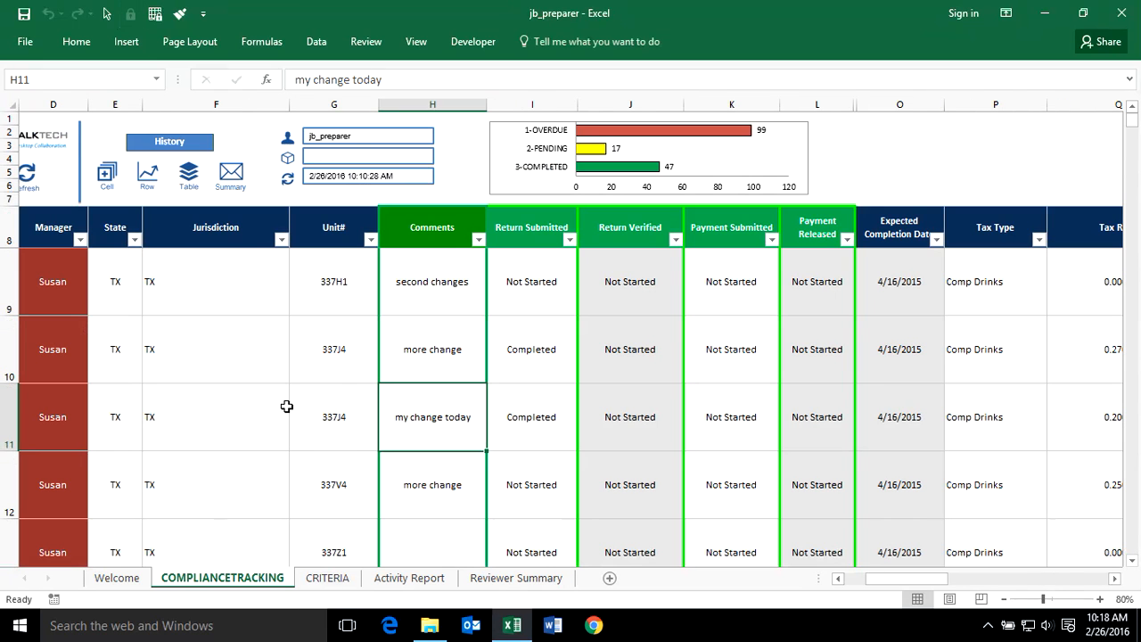
{"action": "left_click", "coordinate": [285, 416]}
{"action": "left_click_drag", "start_coordinate": [881, 568], "coordinate": [858, 570]}
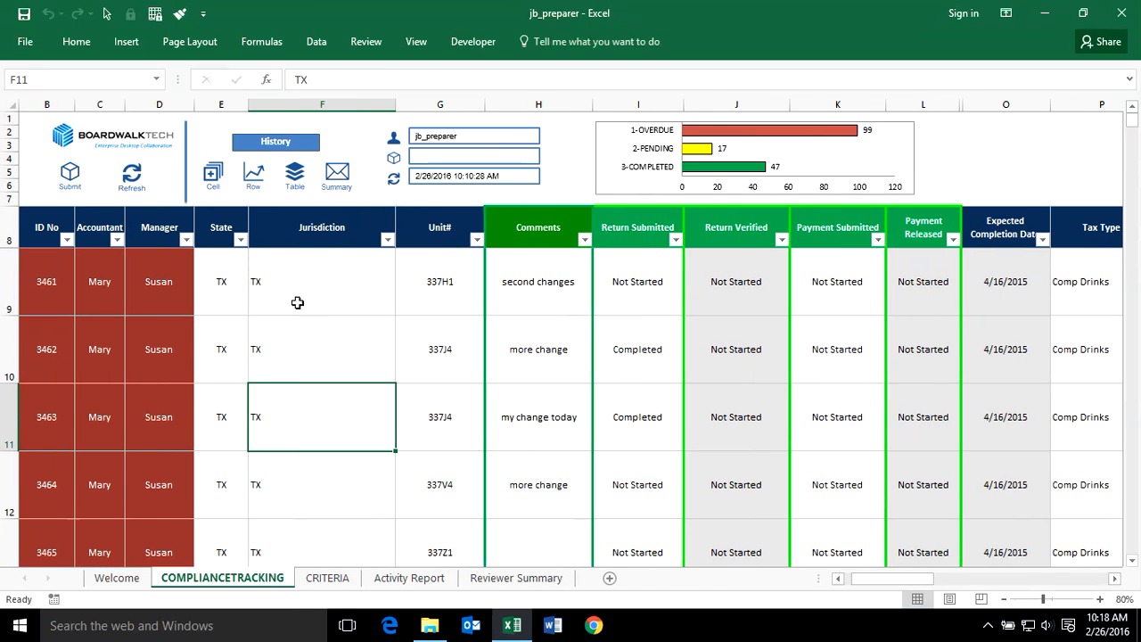
- Submit the changes to the server with the transaction comment "my updates"
{"action": "left_click", "coordinate": [70, 173]}
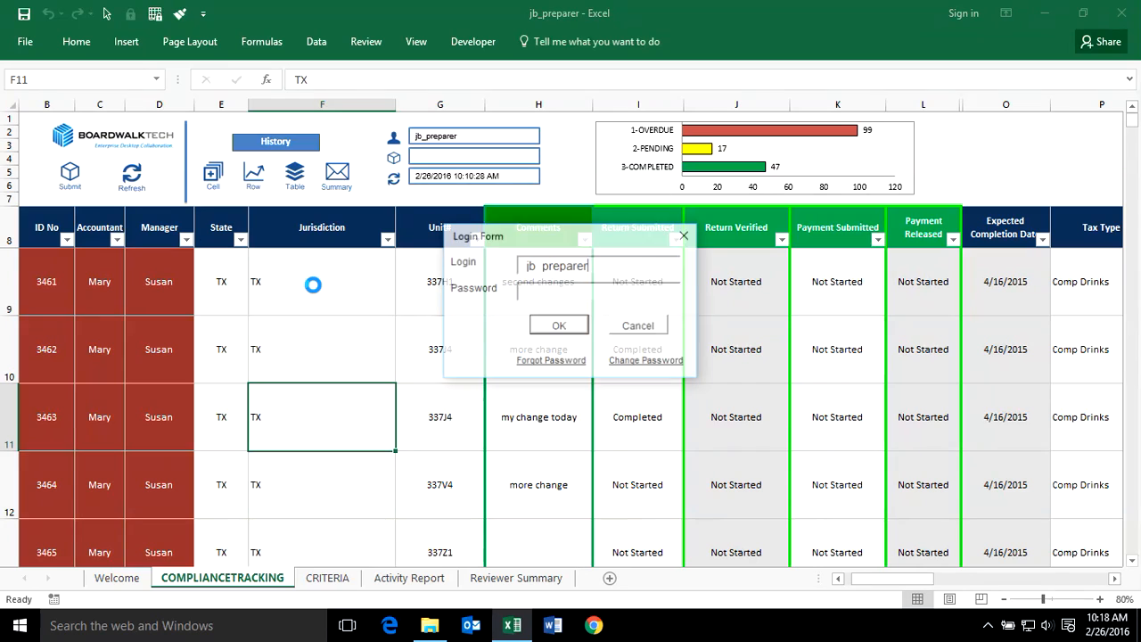
{"action": "left_click", "coordinate": [559, 328]}
{"action": "left_click", "coordinate": [560, 327]}
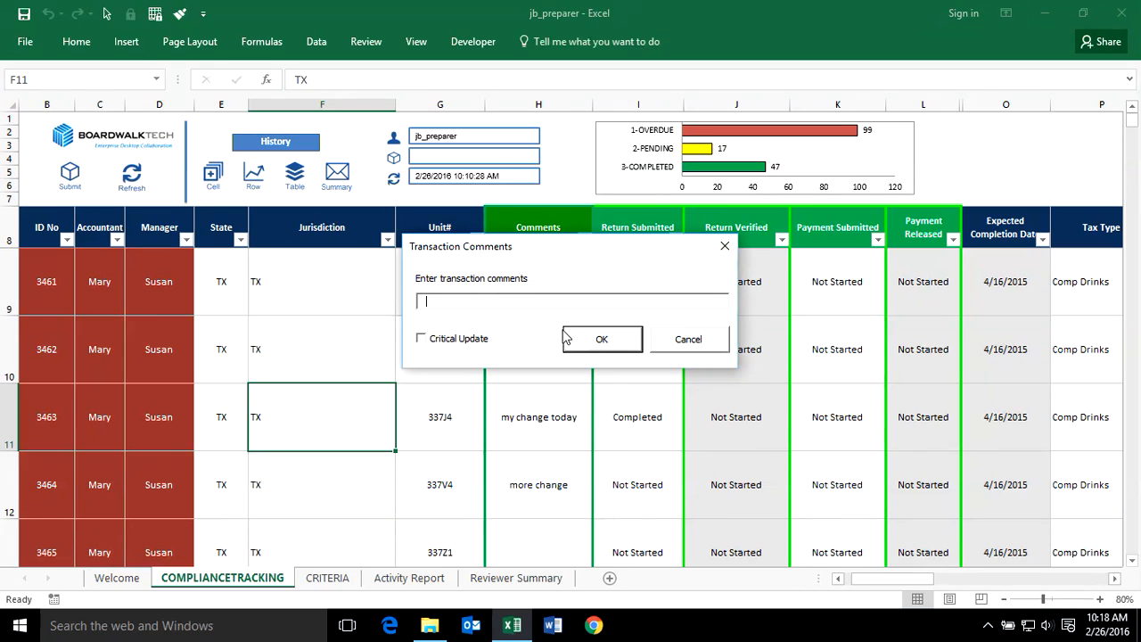
{"action": "type", "text": "my updates"}
{"action": "left_click", "coordinate": [601, 339]}
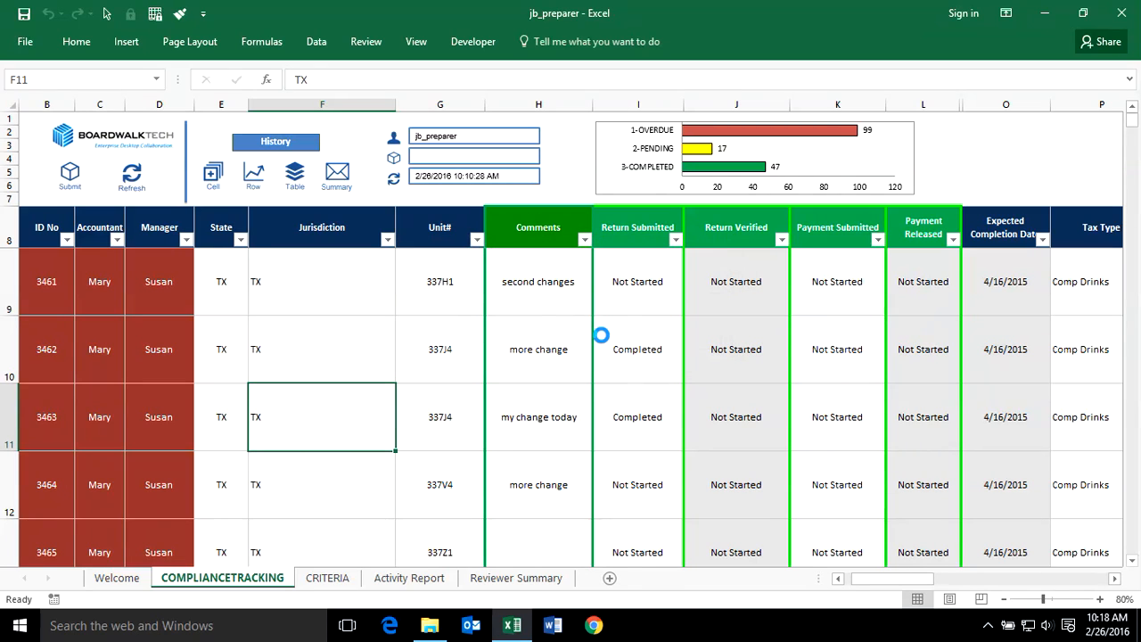
{"action": "left_click", "coordinate": [603, 375]}
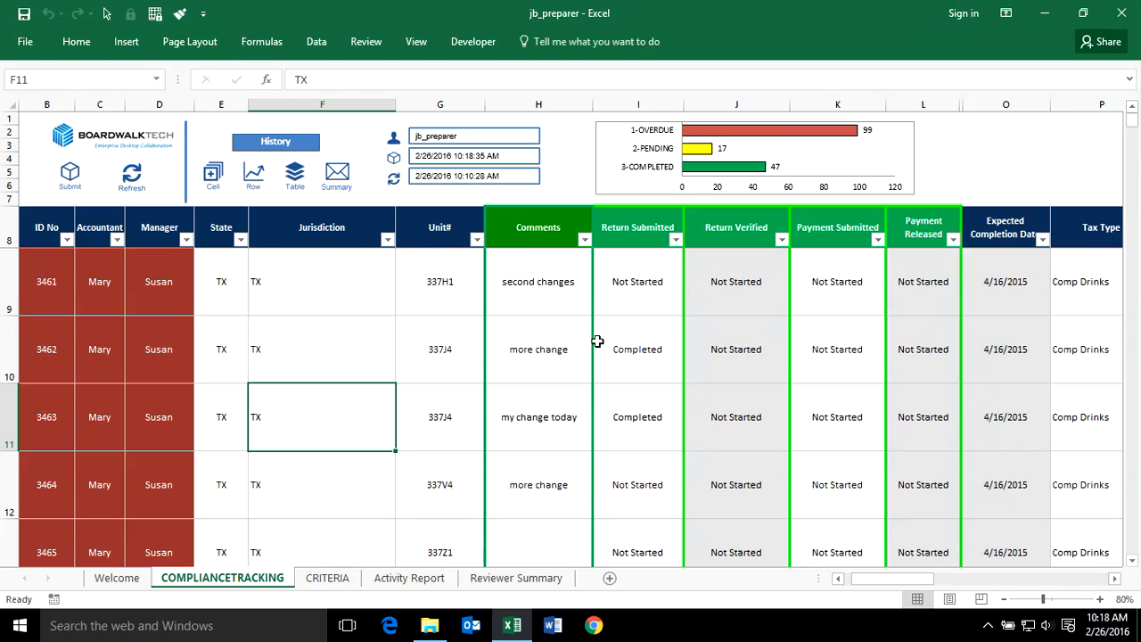
- Save and close the preparer workbook, and open the jb_reviewer workbook
{"action": "left_click", "coordinate": [22, 18]}
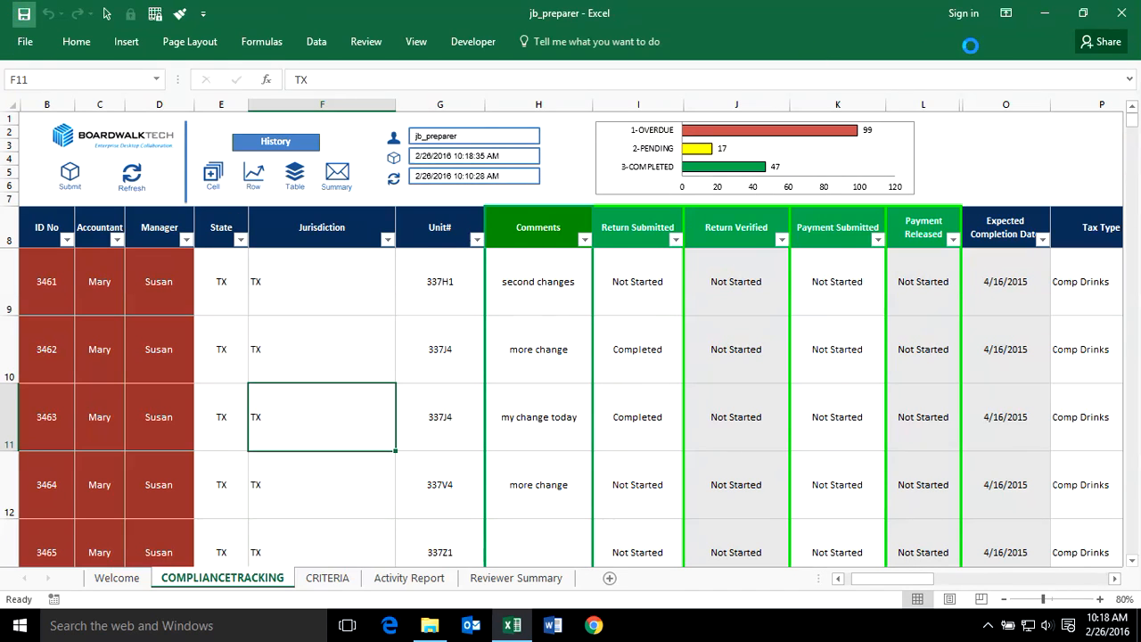
{"action": "left_click", "coordinate": [1128, 11]}
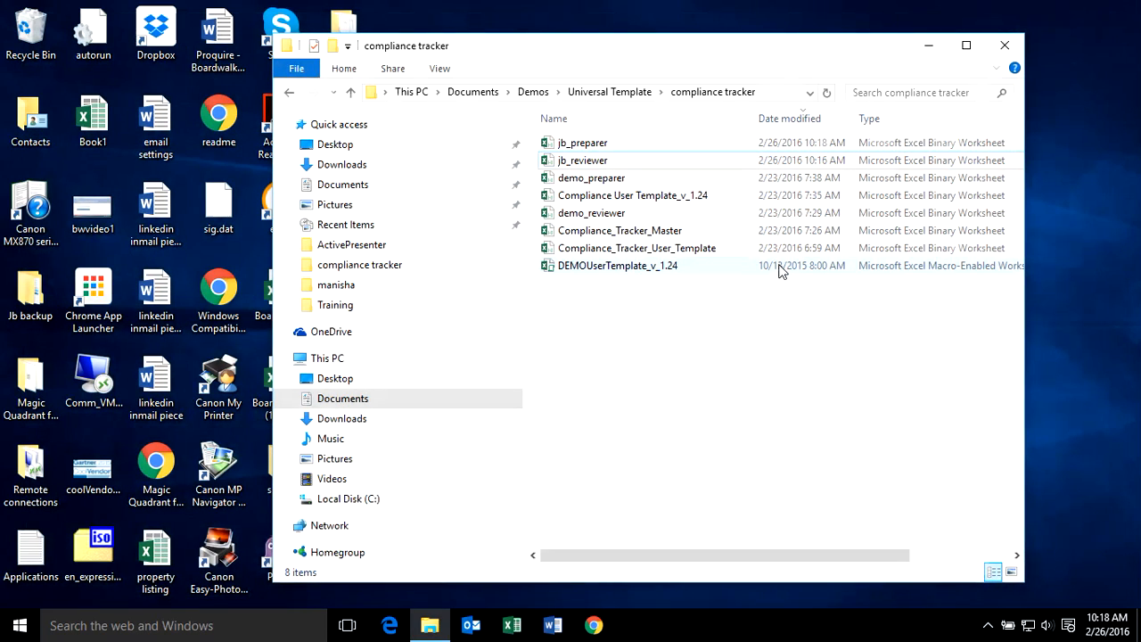
{"action": "left_click", "coordinate": [552, 163]}
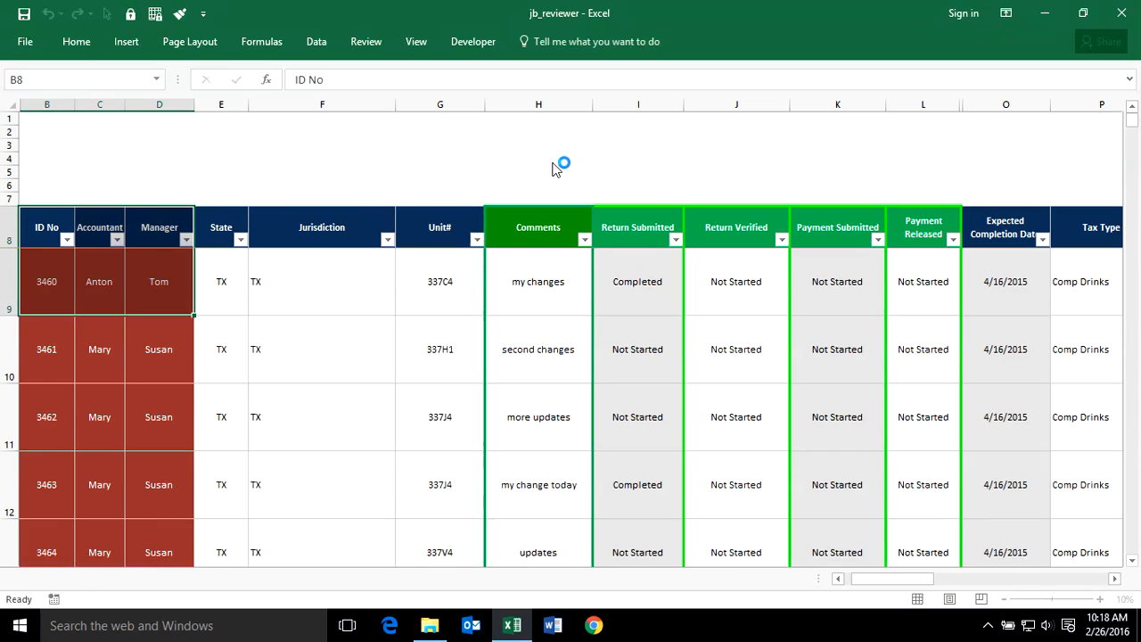
{"action": "left_click", "coordinate": [294, 354]}
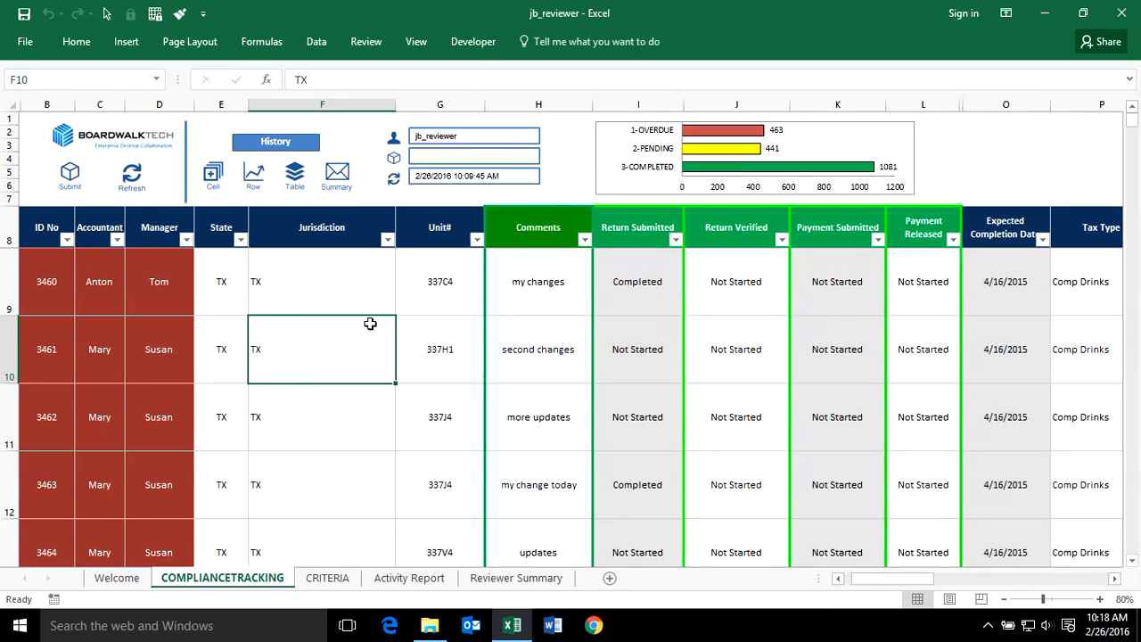
- Refresh the reviewer workbook from the server
{"action": "left_click", "coordinate": [132, 173]}
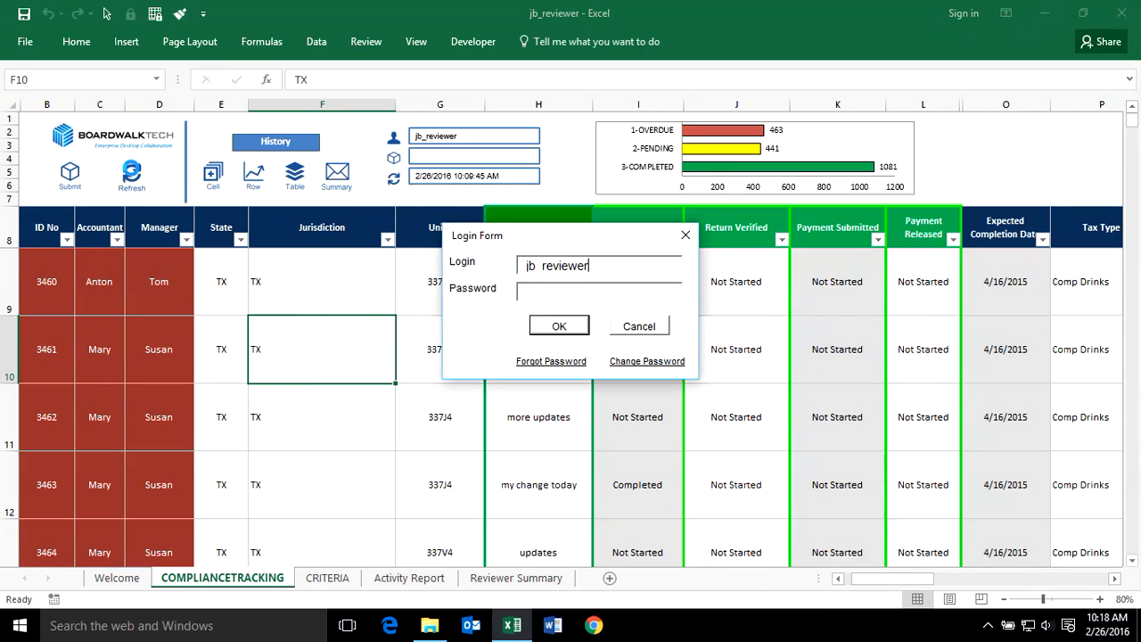
{"action": "left_click", "coordinate": [560, 328]}
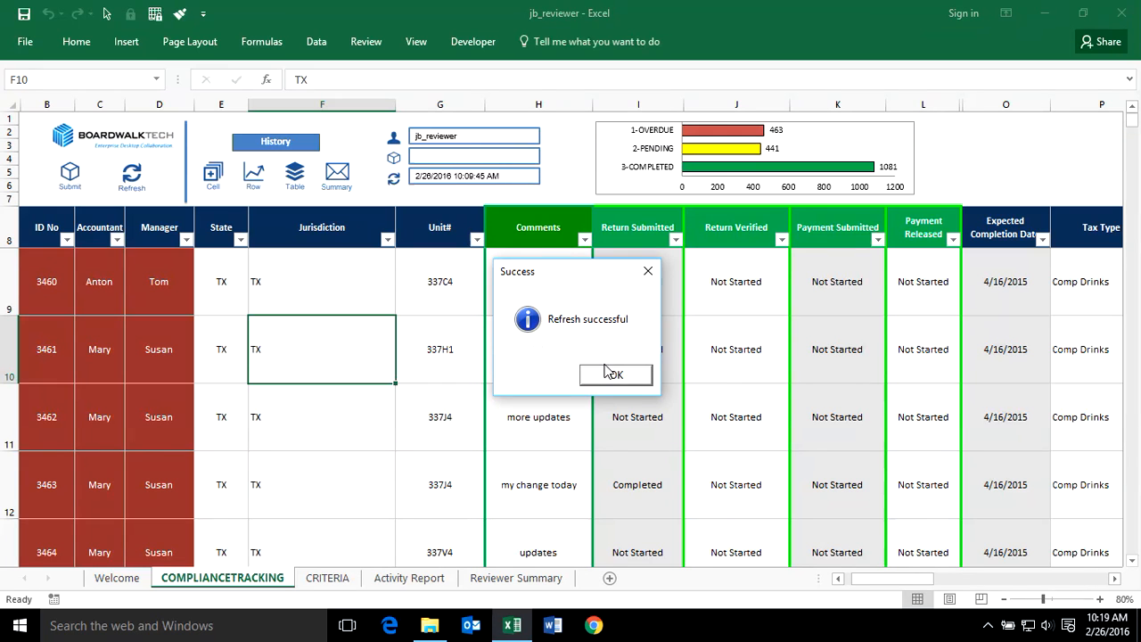
{"action": "left_click", "coordinate": [610, 373]}
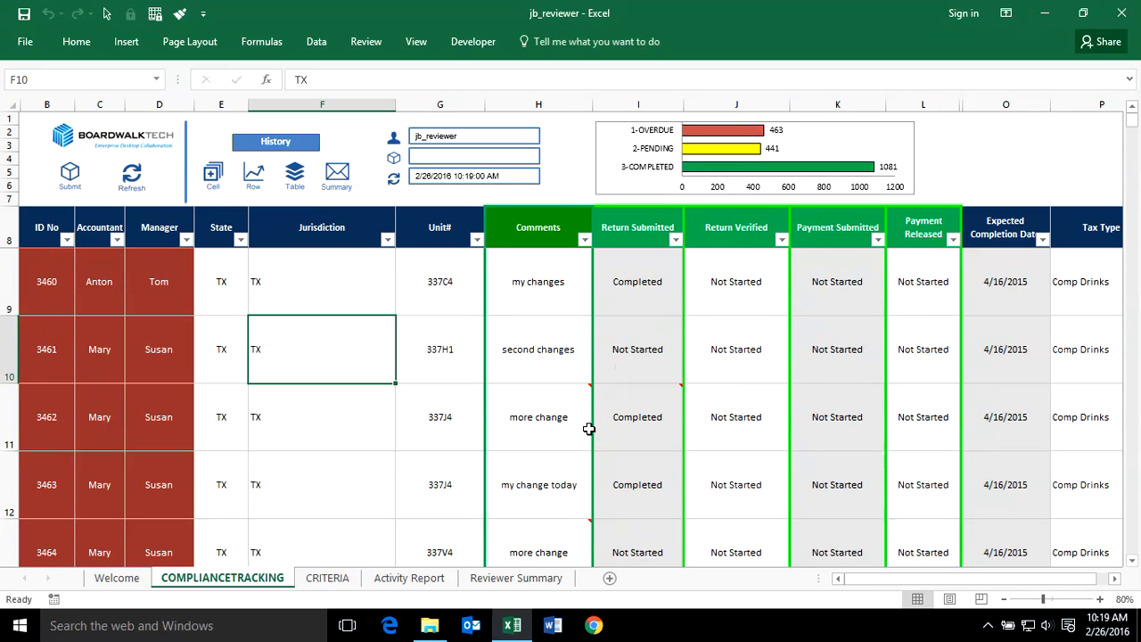
- Inspect the change note on the Comments cell of ID 3462
{"action": "scroll", "coordinate": [592, 349], "scroll_direction": "down", "scroll_amount": 1}
{"action": "scroll", "coordinate": [563, 366], "scroll_direction": "up", "scroll_amount": 1}
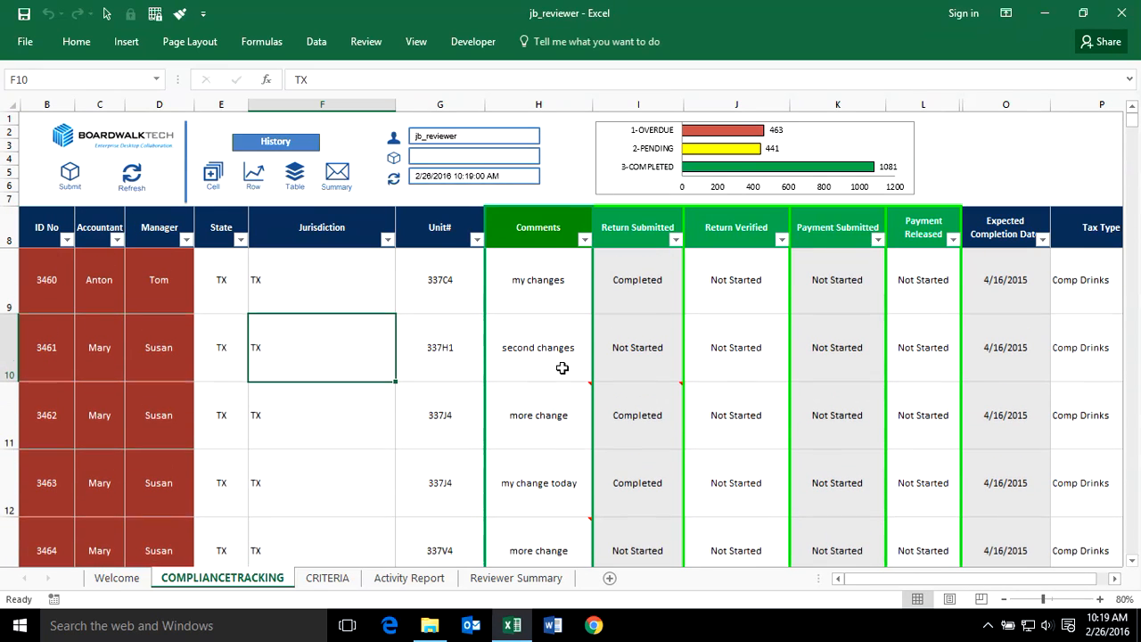
{"action": "left_click", "coordinate": [548, 411]}
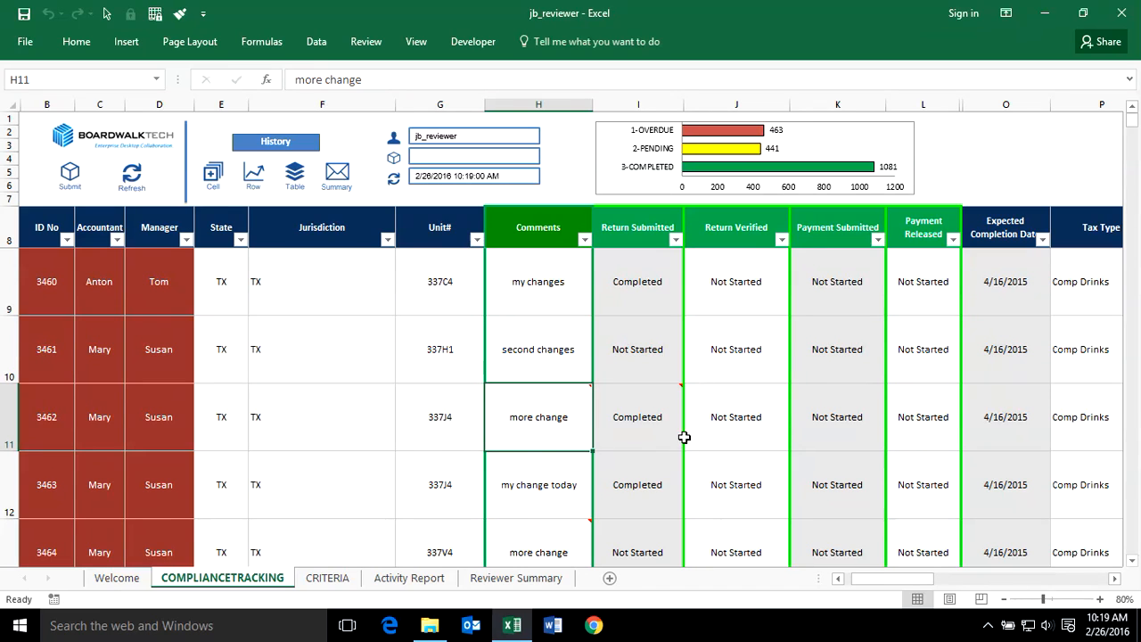
{"action": "mouse_move", "coordinate": [662, 415]}
{"action": "left_click", "coordinate": [677, 419]}
- Zoom to 90% and inspect the change note on the Tax Rate cell of ID 3462
{"action": "left_click_drag", "start_coordinate": [878, 580], "coordinate": [908, 584]}
{"action": "left_click", "coordinate": [851, 420]}
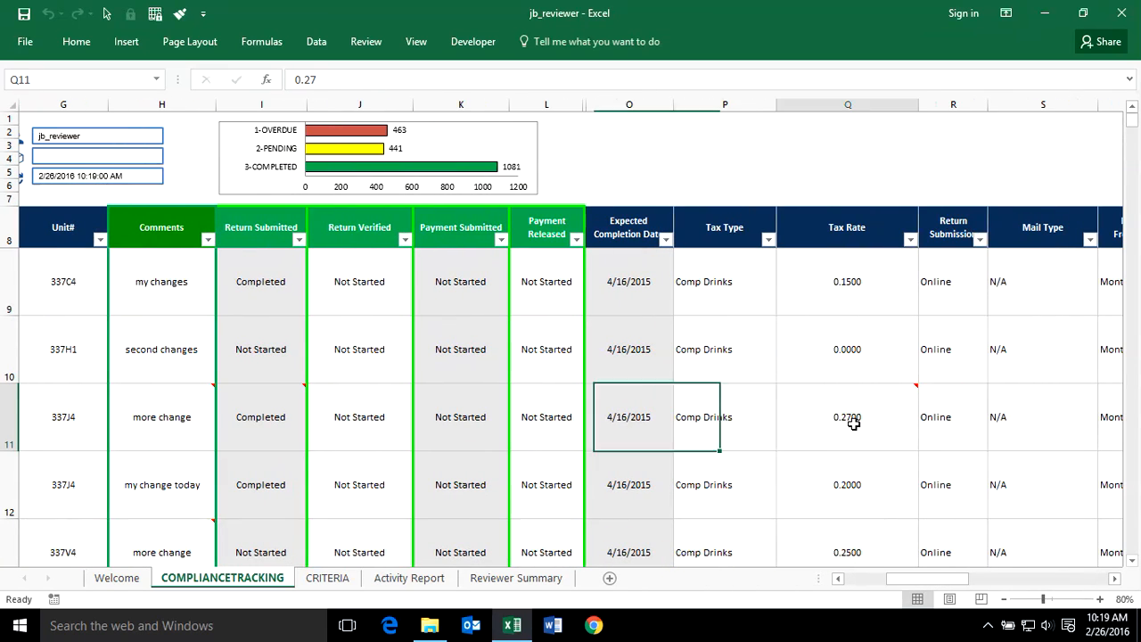
{"action": "mouse_move", "coordinate": [853, 424]}
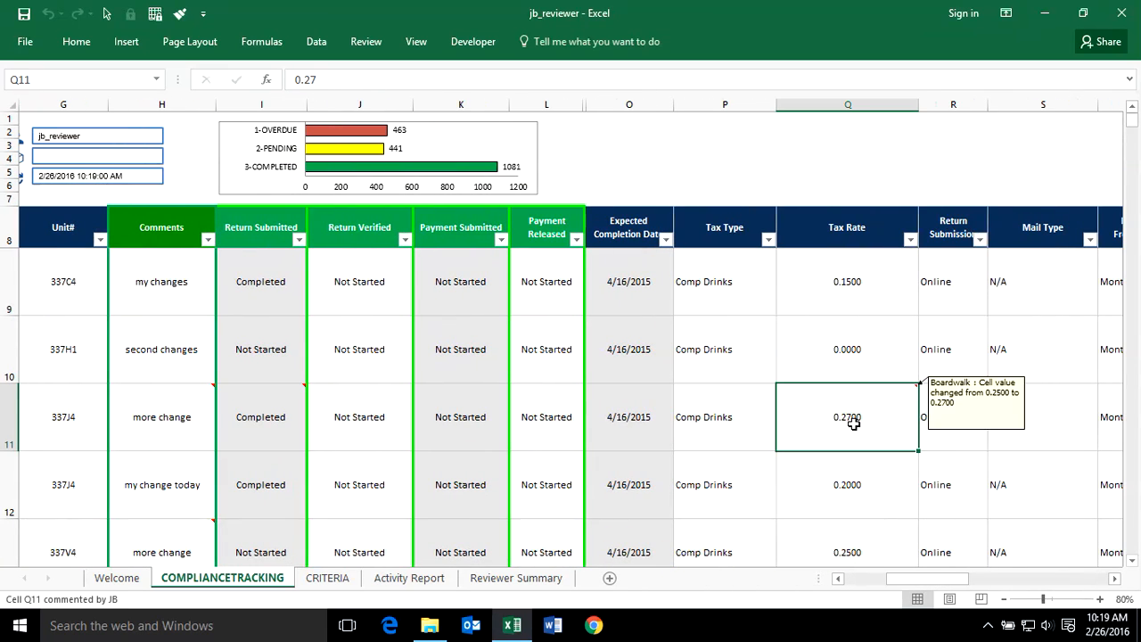
{"action": "left_click", "coordinate": [1100, 599]}
{"action": "left_click_drag", "start_coordinate": [930, 581], "coordinate": [947, 580]}
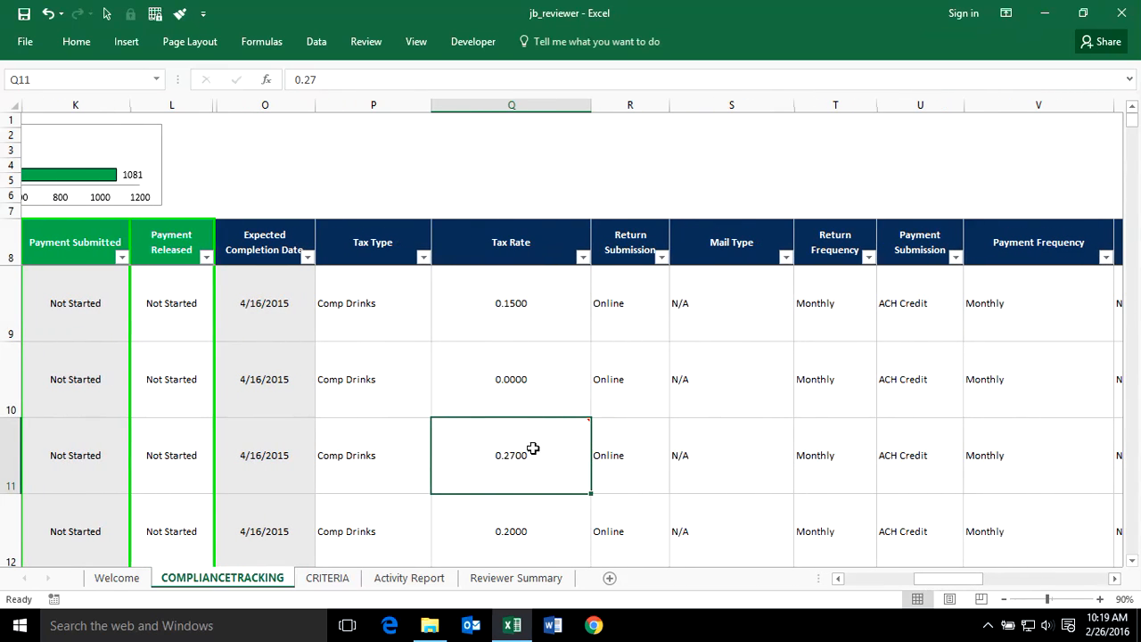
{"action": "mouse_move", "coordinate": [520, 451]}
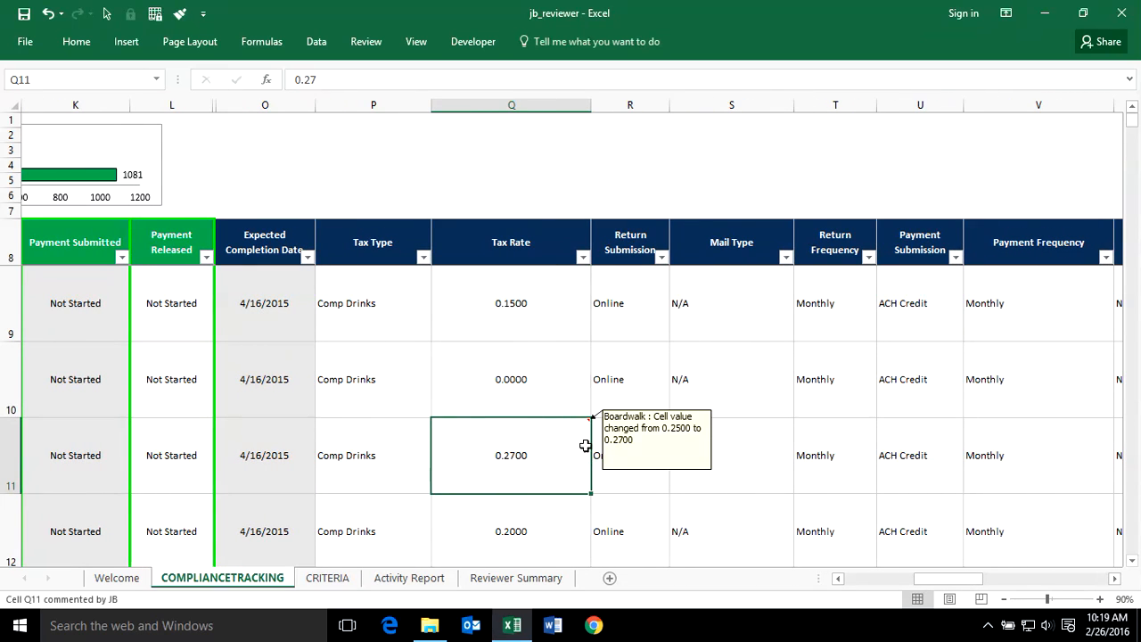
{"action": "left_click", "coordinate": [718, 438]}
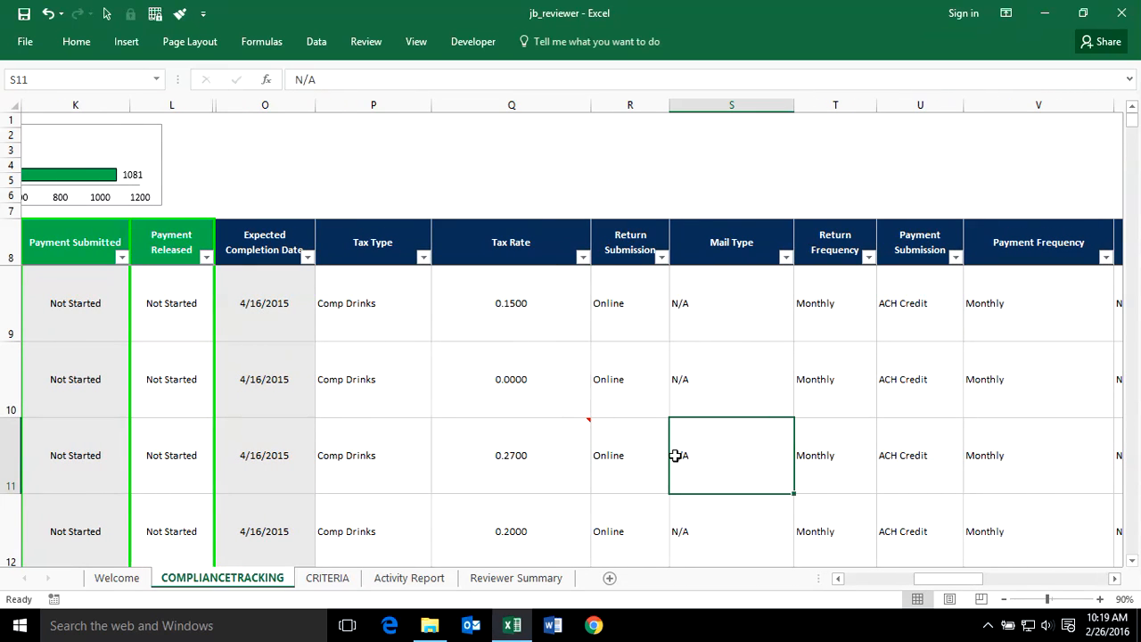
{"action": "left_click", "coordinate": [524, 451]}
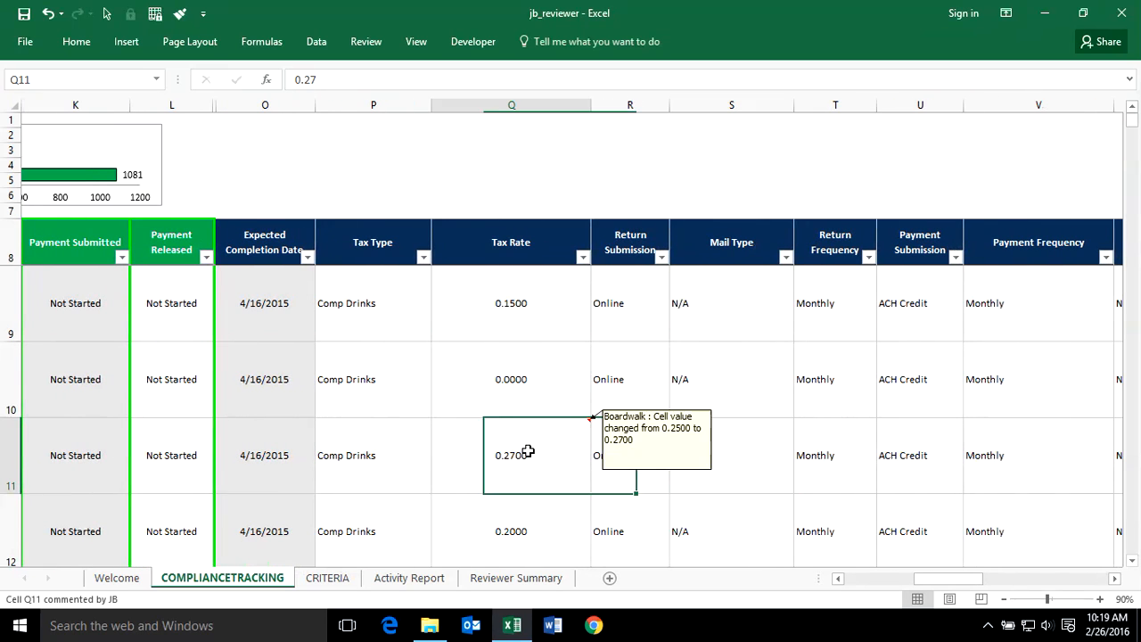
- Open the update history of ID 3462's Tax Rate cell for the past month
{"action": "right_click", "coordinate": [532, 451]}
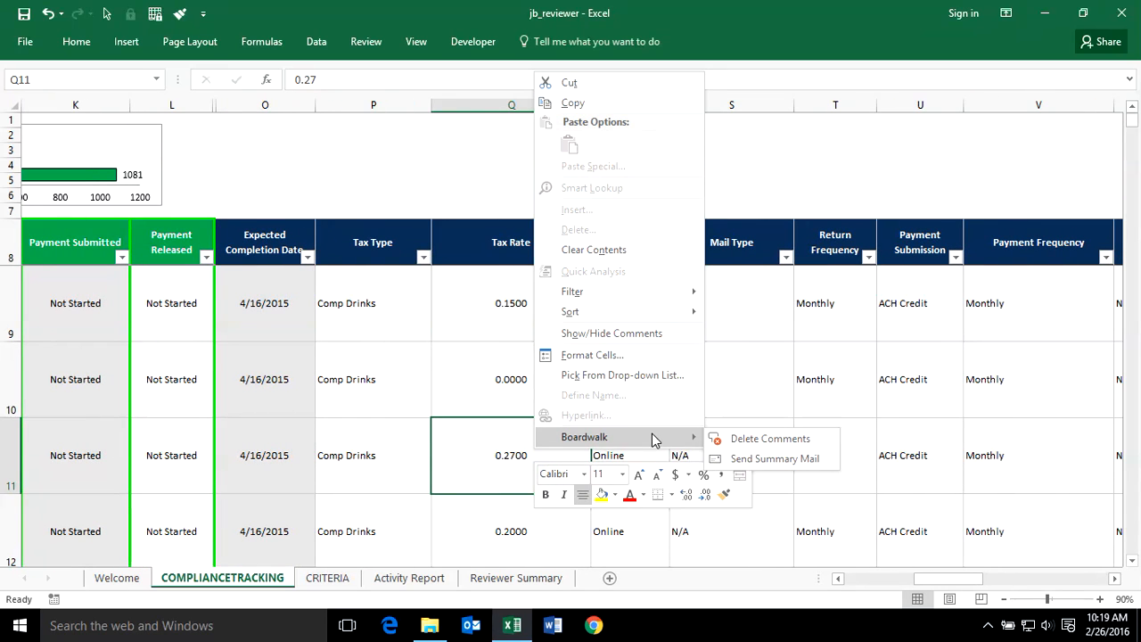
{"action": "left_click", "coordinate": [830, 390]}
{"action": "left_click_drag", "start_coordinate": [973, 578], "coordinate": [922, 596]}
{"action": "left_click", "coordinate": [181, 206]}
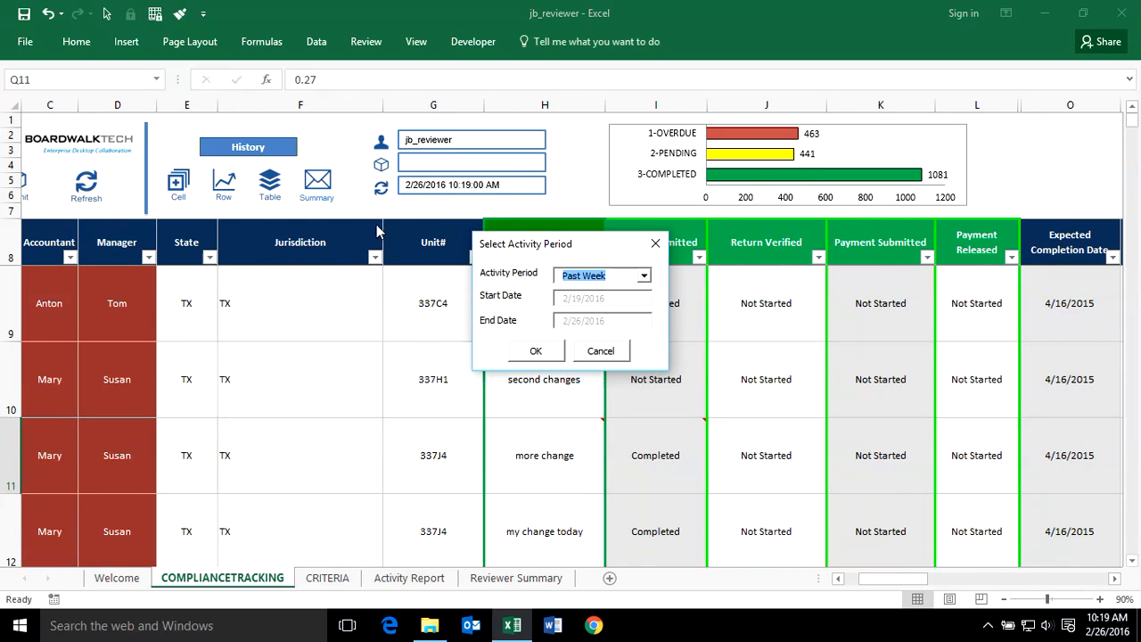
{"action": "left_click", "coordinate": [645, 276]}
{"action": "left_click", "coordinate": [609, 295]}
{"action": "left_click", "coordinate": [536, 352]}
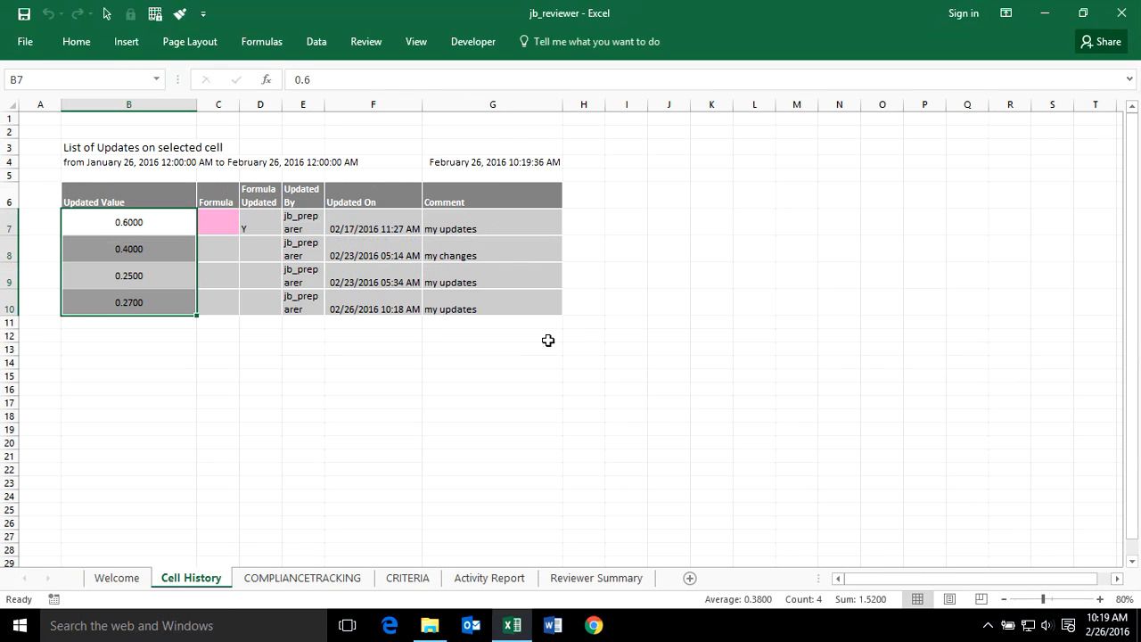
- Examine the Updated By, Updated On and Comment entries of the cell history
{"action": "left_click", "coordinate": [330, 383]}
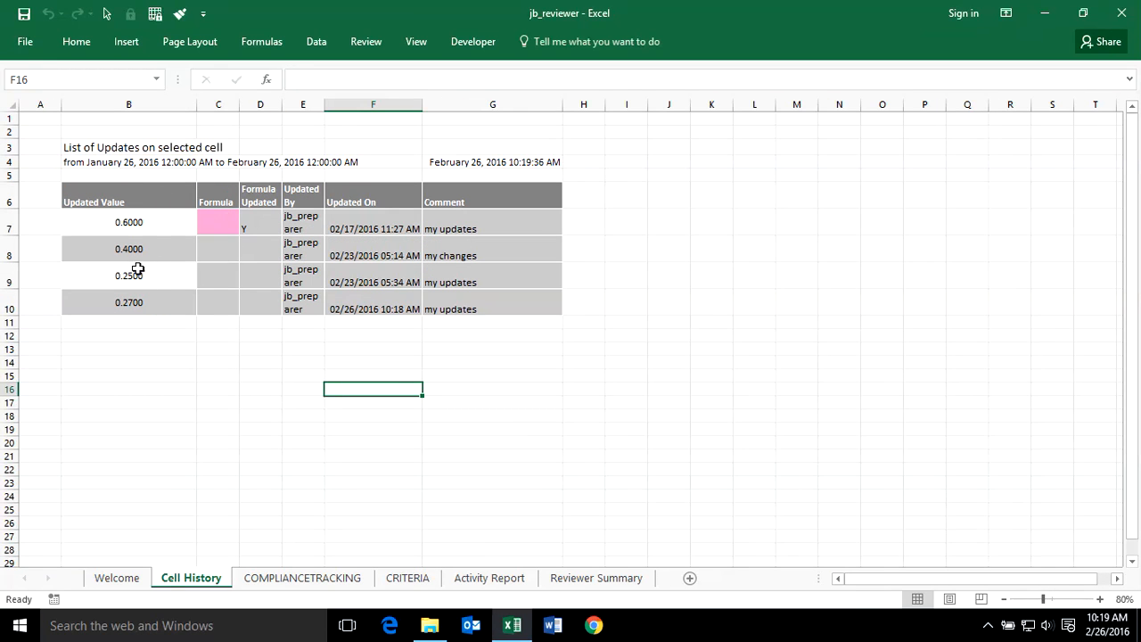
{"action": "left_click_drag", "start_coordinate": [290, 247], "coordinate": [365, 265]}
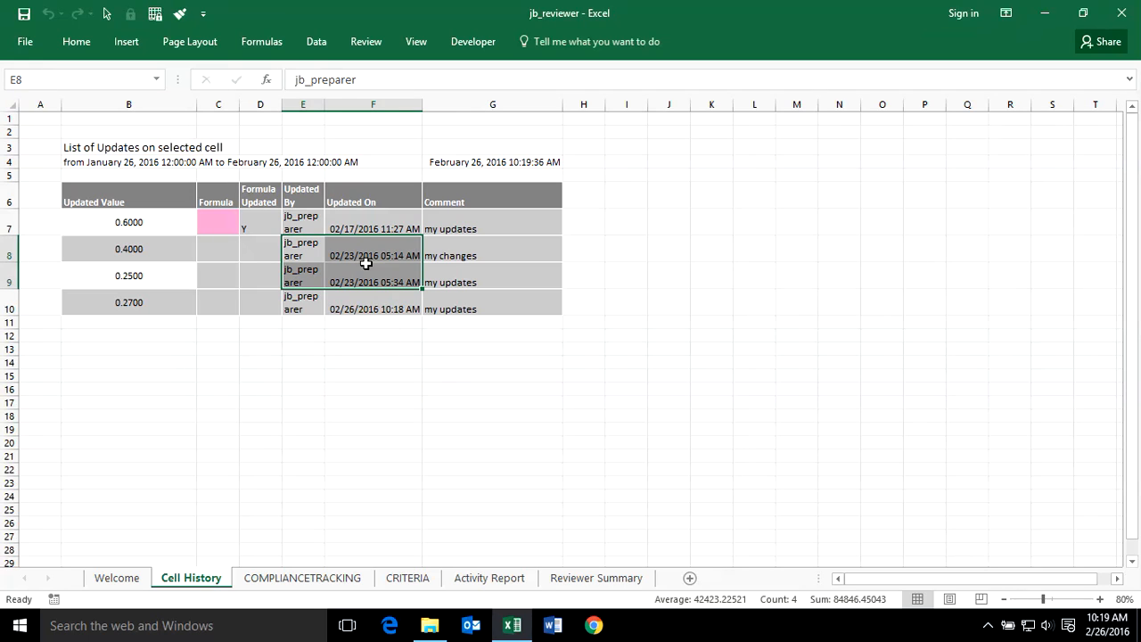
{"action": "left_click", "coordinate": [464, 249]}
{"action": "left_click_drag", "start_coordinate": [469, 312], "coordinate": [475, 252]}
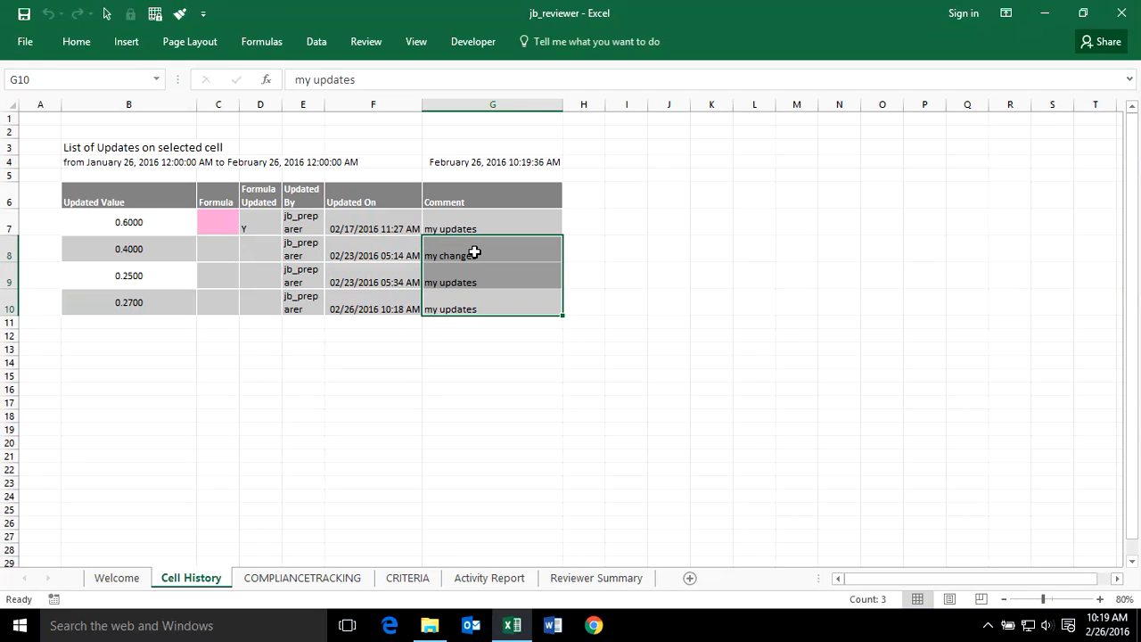
- Return to the compliance tracking sheet and open the table's update history for the past month
{"action": "left_click", "coordinate": [294, 576]}
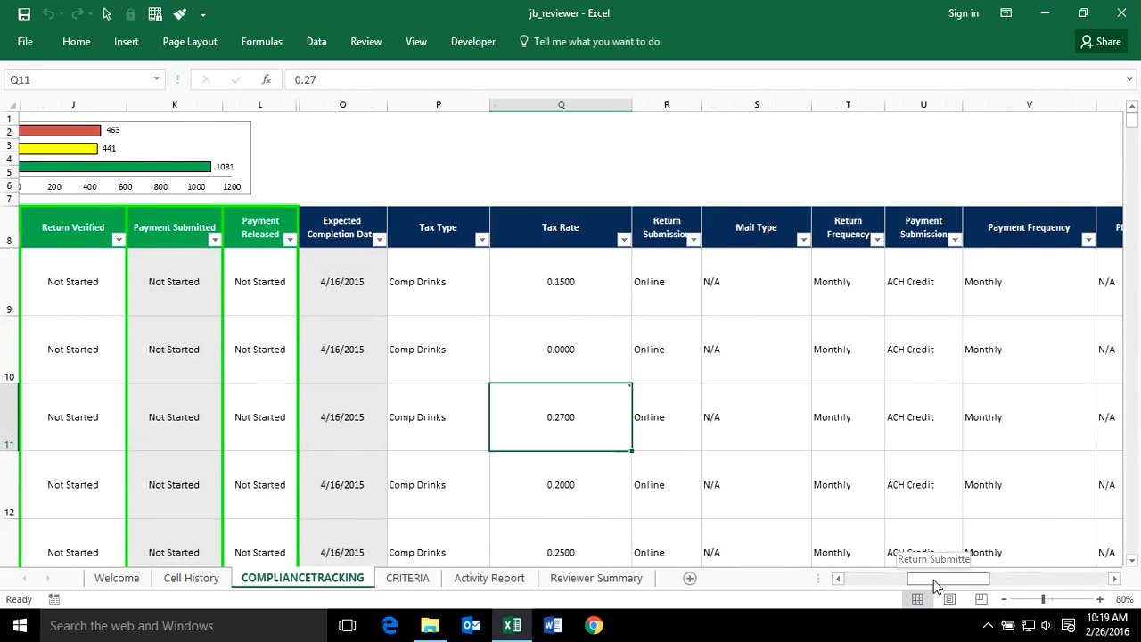
{"action": "scroll", "coordinate": [933, 580], "scroll_direction": "left", "scroll_amount": 6}
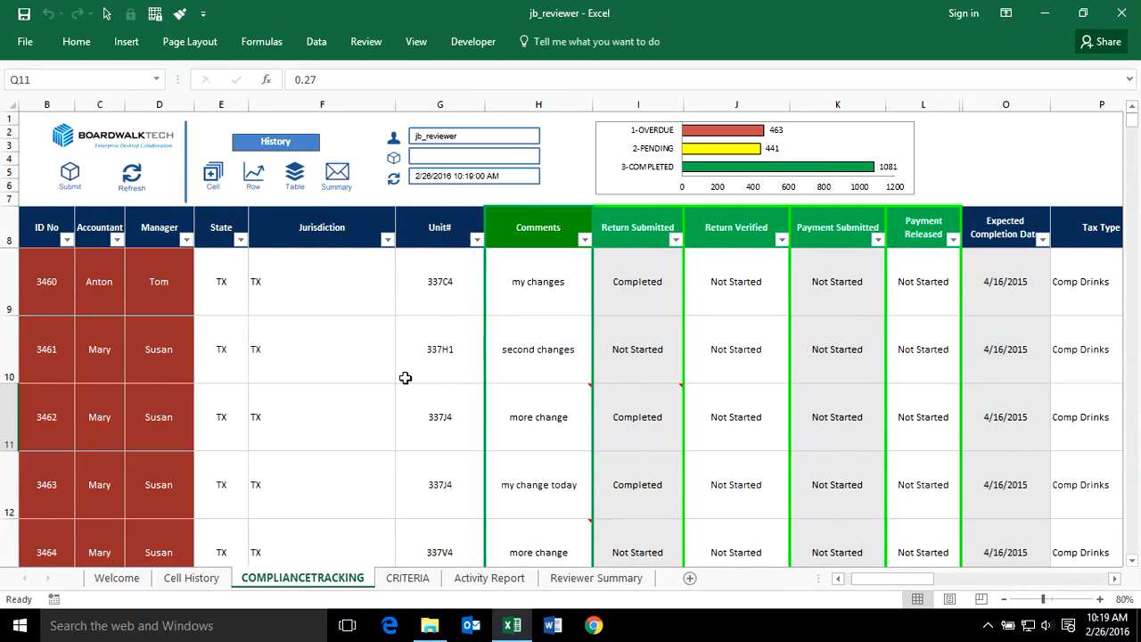
{"action": "left_click", "coordinate": [296, 176]}
{"action": "left_click", "coordinate": [644, 276]}
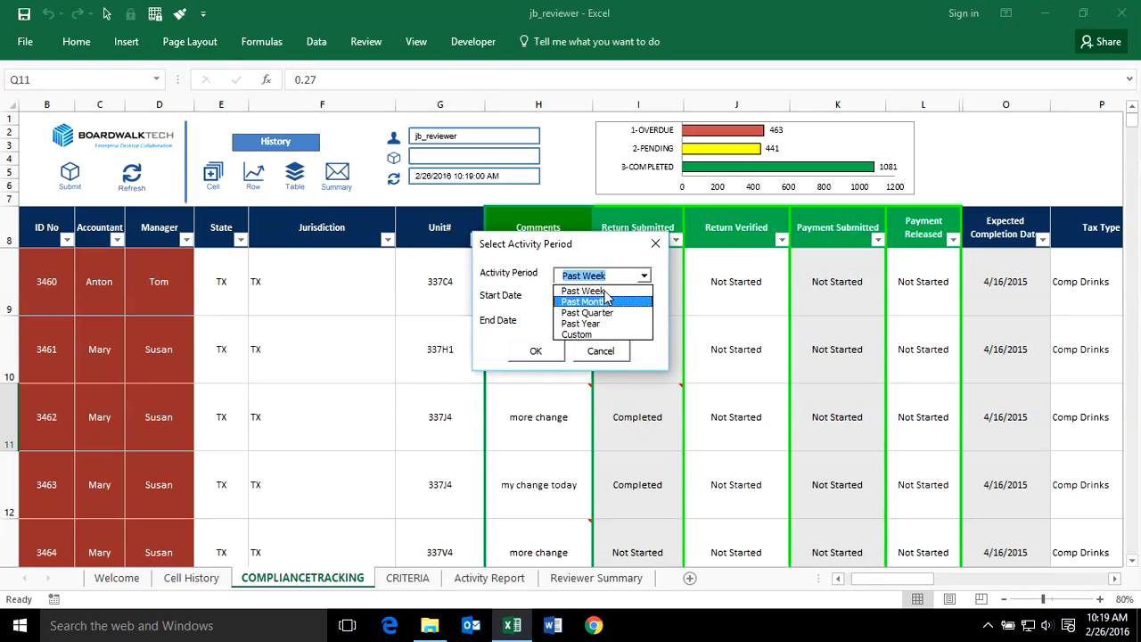
{"action": "left_click", "coordinate": [595, 303]}
{"action": "left_click", "coordinate": [537, 351]}
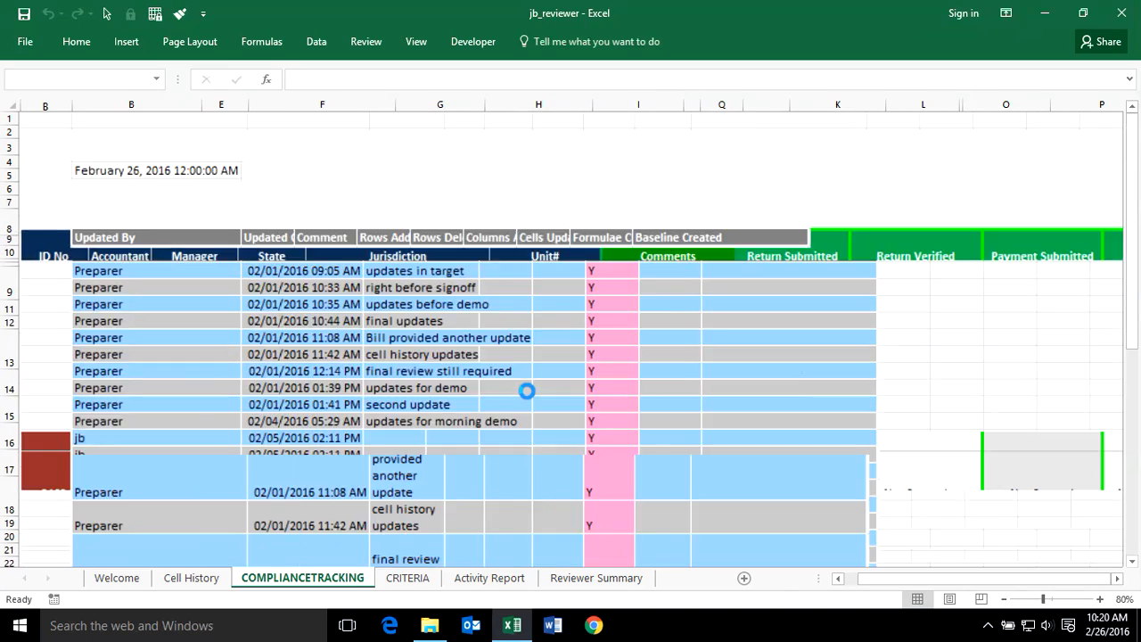
- Examine the table update list's Updated By, Updated On, Comment and Cells Updated entries
{"action": "scroll", "coordinate": [516, 347], "scroll_direction": "down", "scroll_amount": 5}
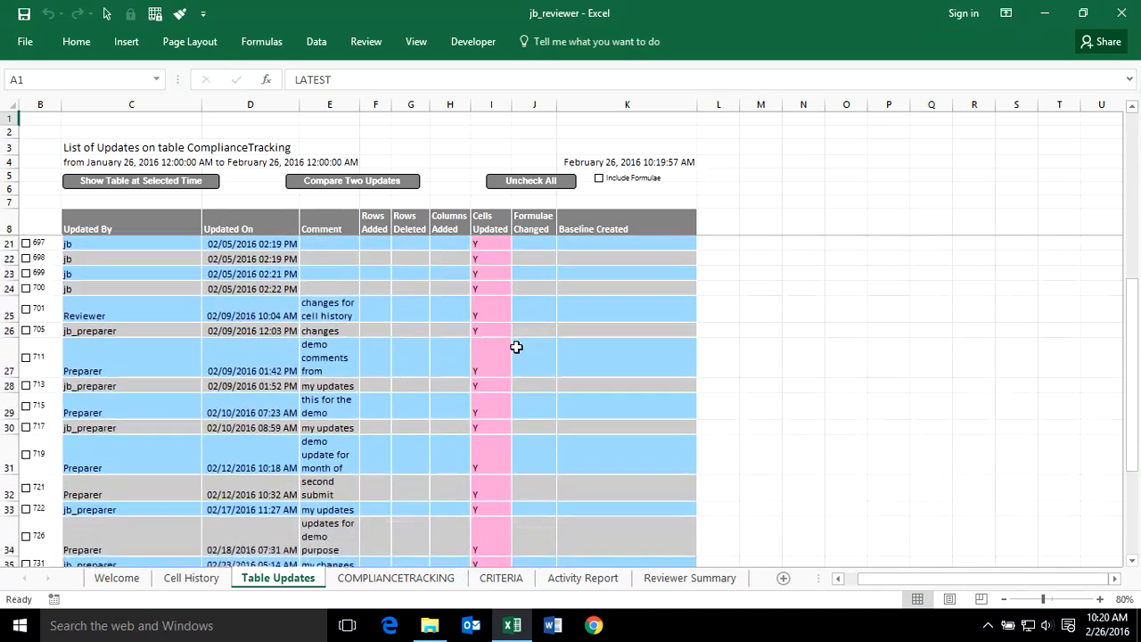
{"action": "scroll", "coordinate": [516, 346], "scroll_direction": "up", "scroll_amount": 2}
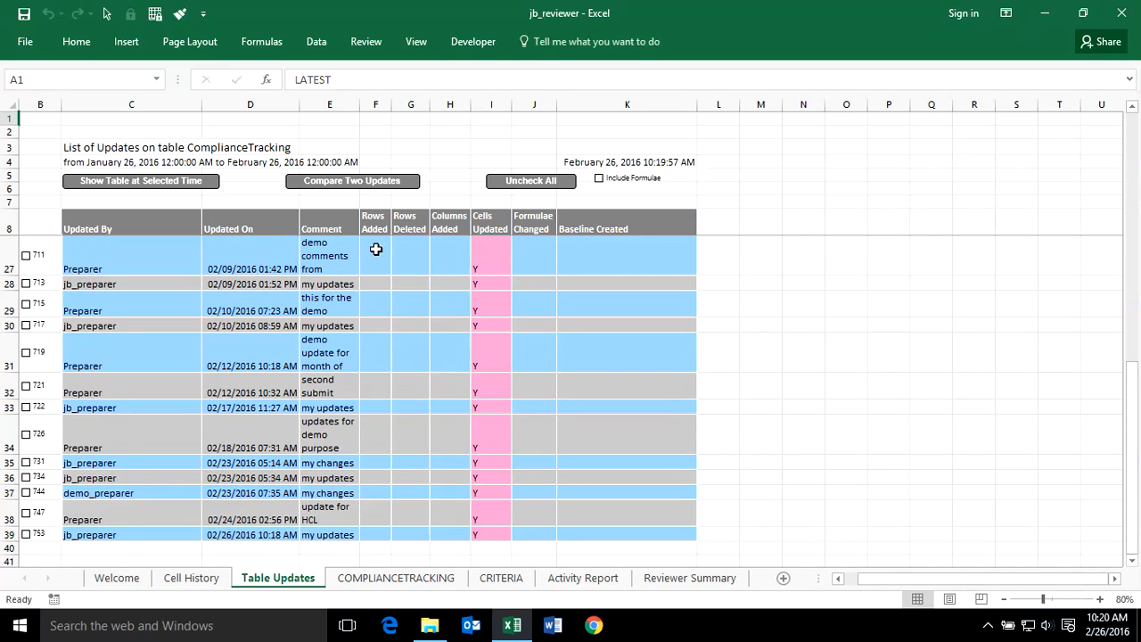
{"action": "left_click_drag", "start_coordinate": [377, 249], "coordinate": [501, 389]}
{"action": "scroll", "coordinate": [549, 402], "scroll_direction": "down", "scroll_amount": 1}
{"action": "scroll", "coordinate": [520, 398], "scroll_direction": "up", "scroll_amount": 1}
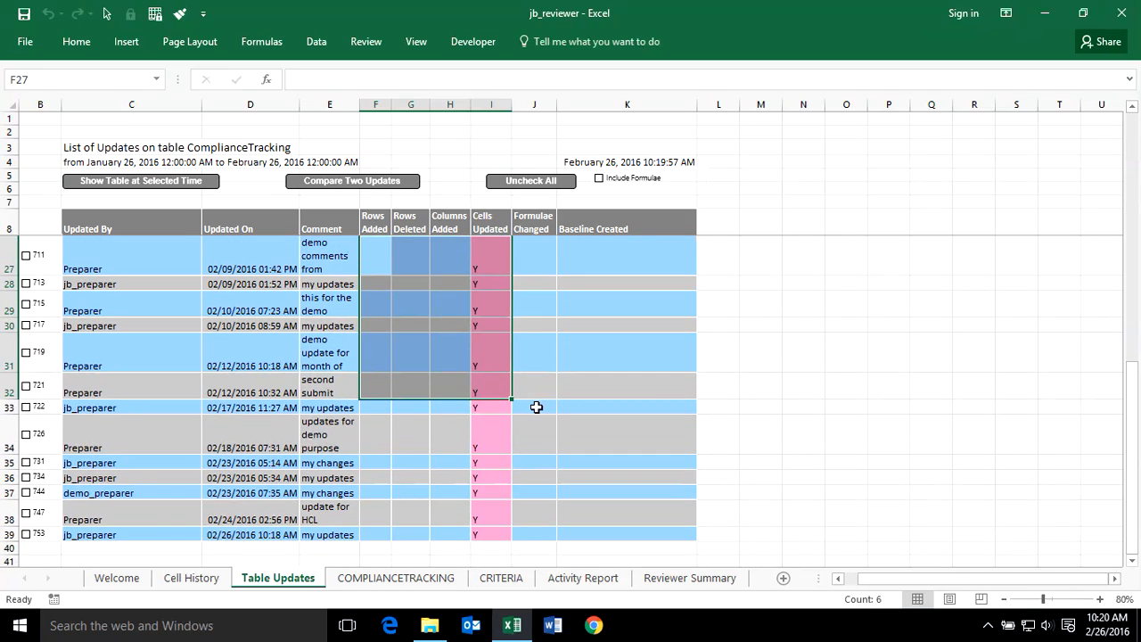
{"action": "left_click", "coordinate": [534, 407]}
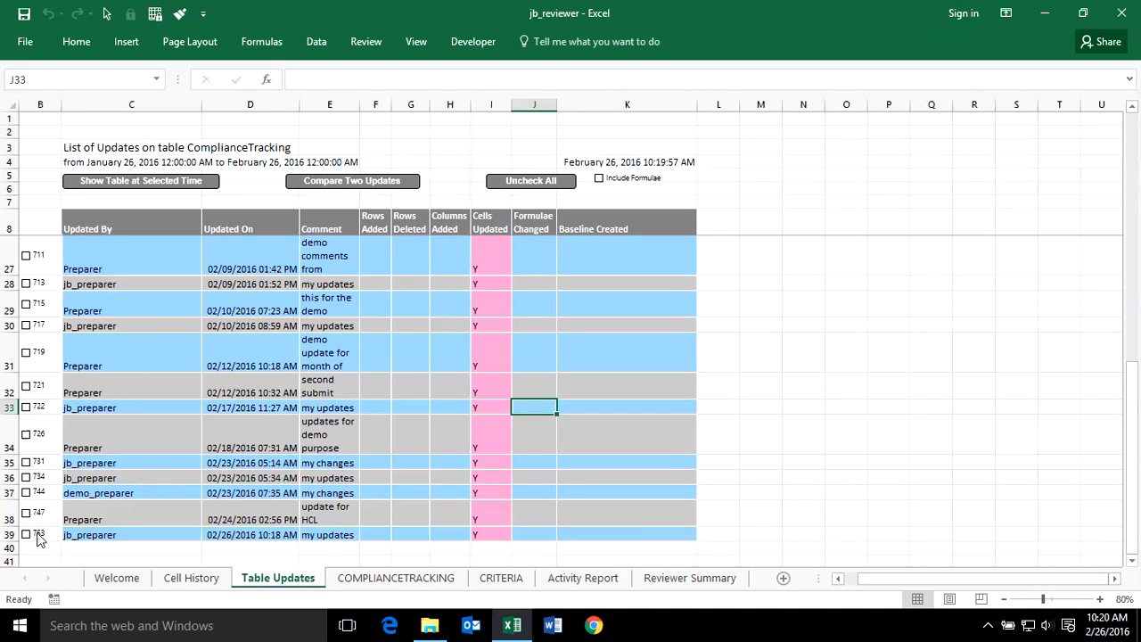
{"action": "left_click", "coordinate": [117, 536]}
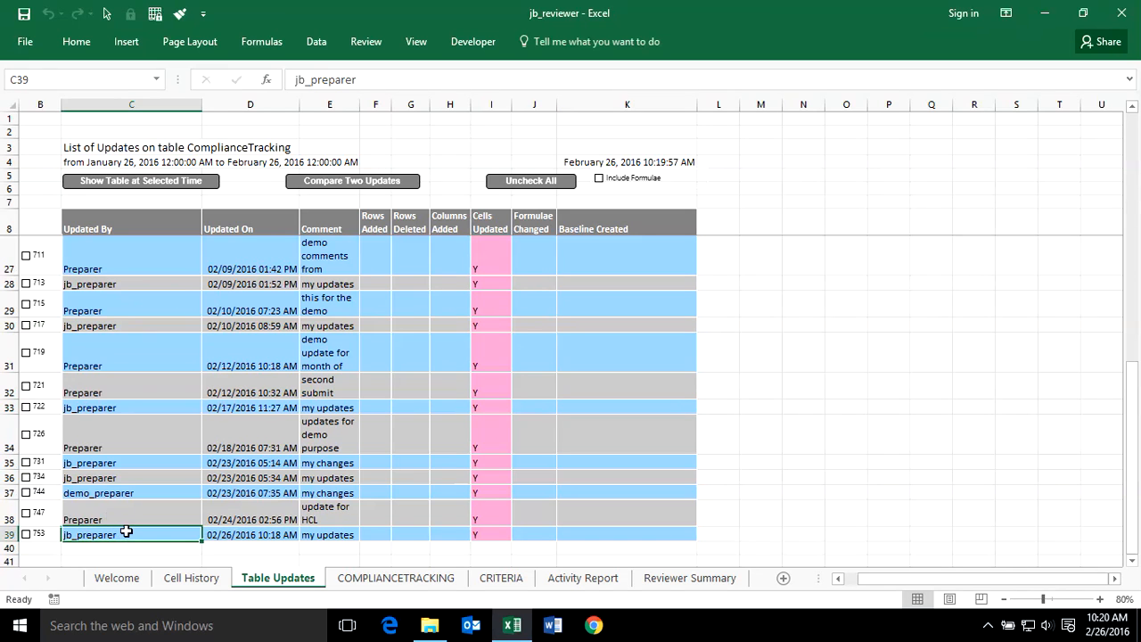
- View the Activity Report pivot table and the Reviewer Summary chart sheets
{"action": "left_click", "coordinate": [385, 579]}
{"action": "left_click", "coordinate": [583, 578]}
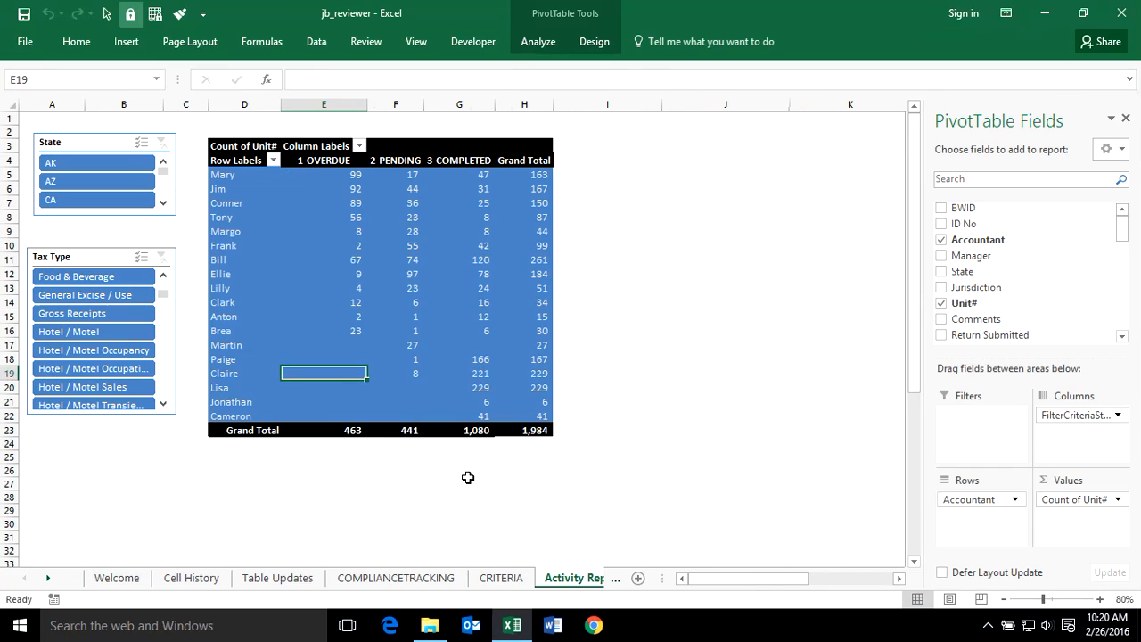
{"action": "left_click", "coordinate": [48, 577]}
{"action": "left_click", "coordinate": [48, 577]}
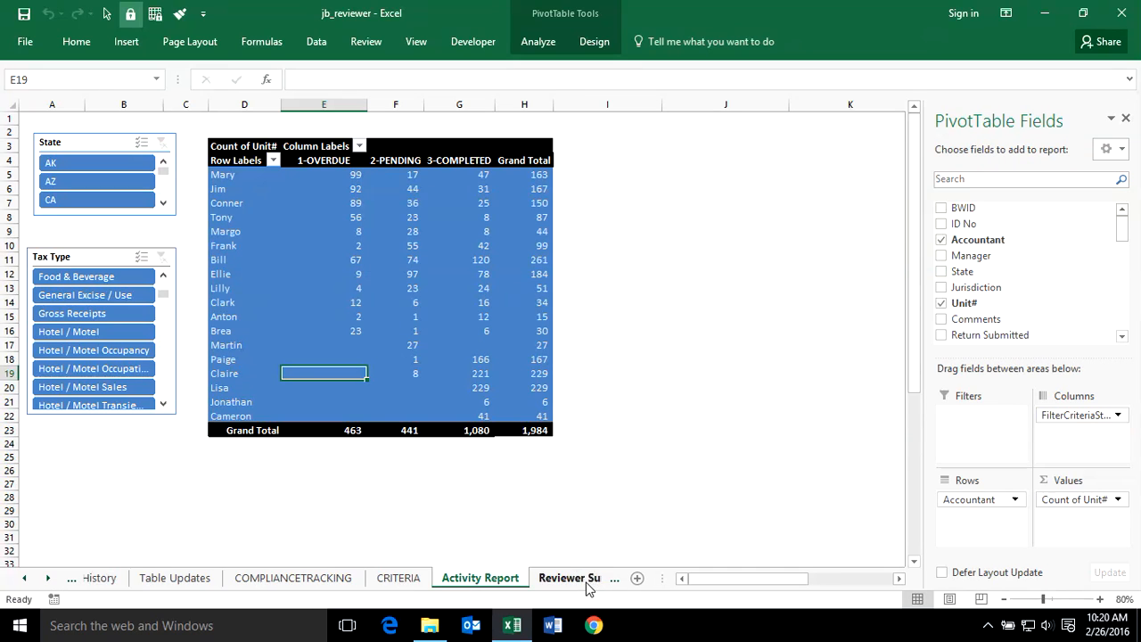
{"action": "left_click", "coordinate": [557, 578]}
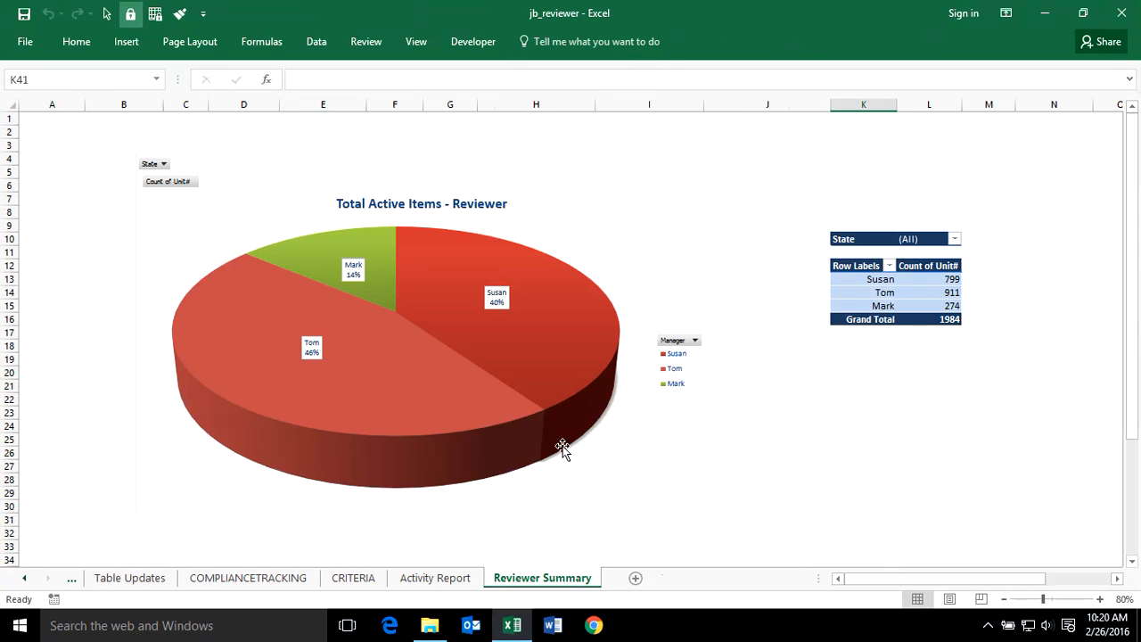
- Go back to the compliance tracking sheet and select ID 3462's Comments cell with its change note
{"action": "left_click", "coordinate": [257, 580]}
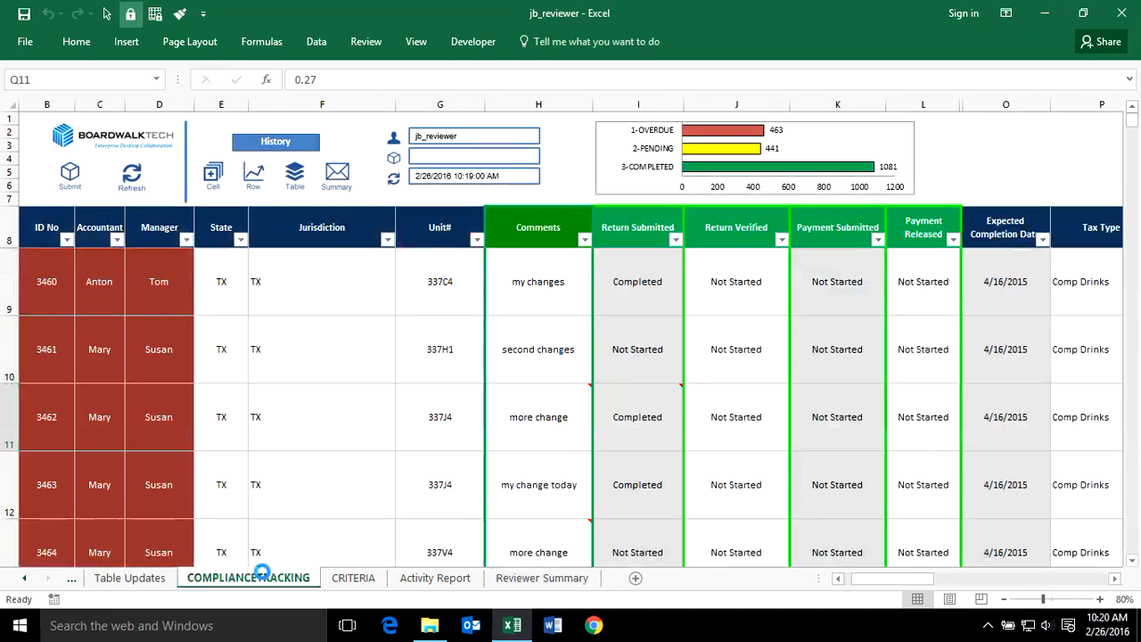
{"action": "left_click", "coordinate": [544, 405]}
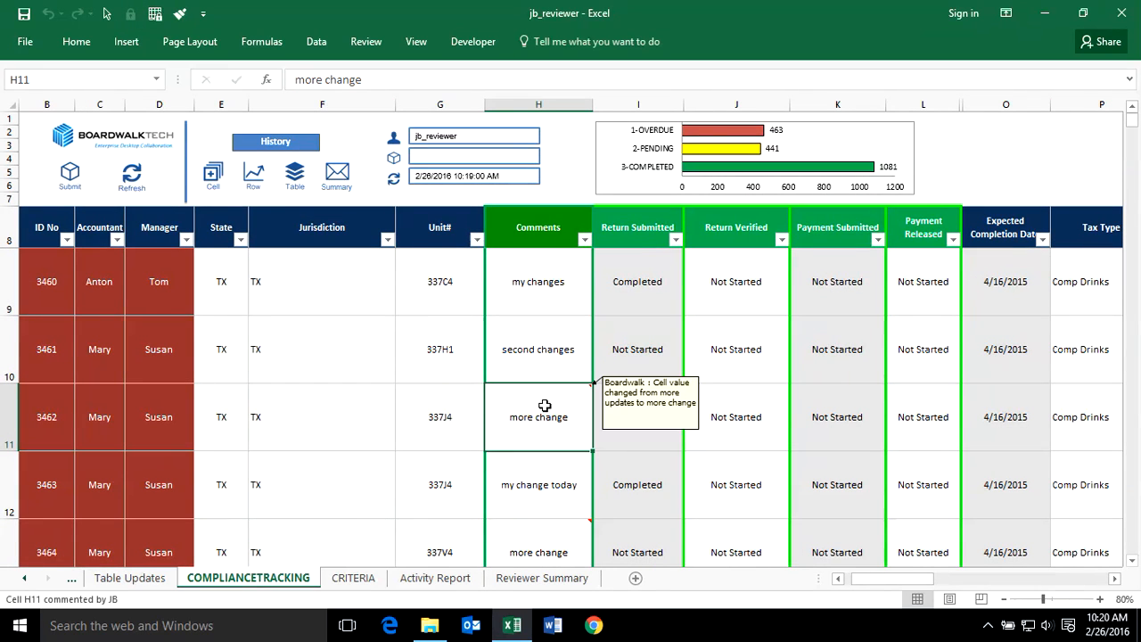